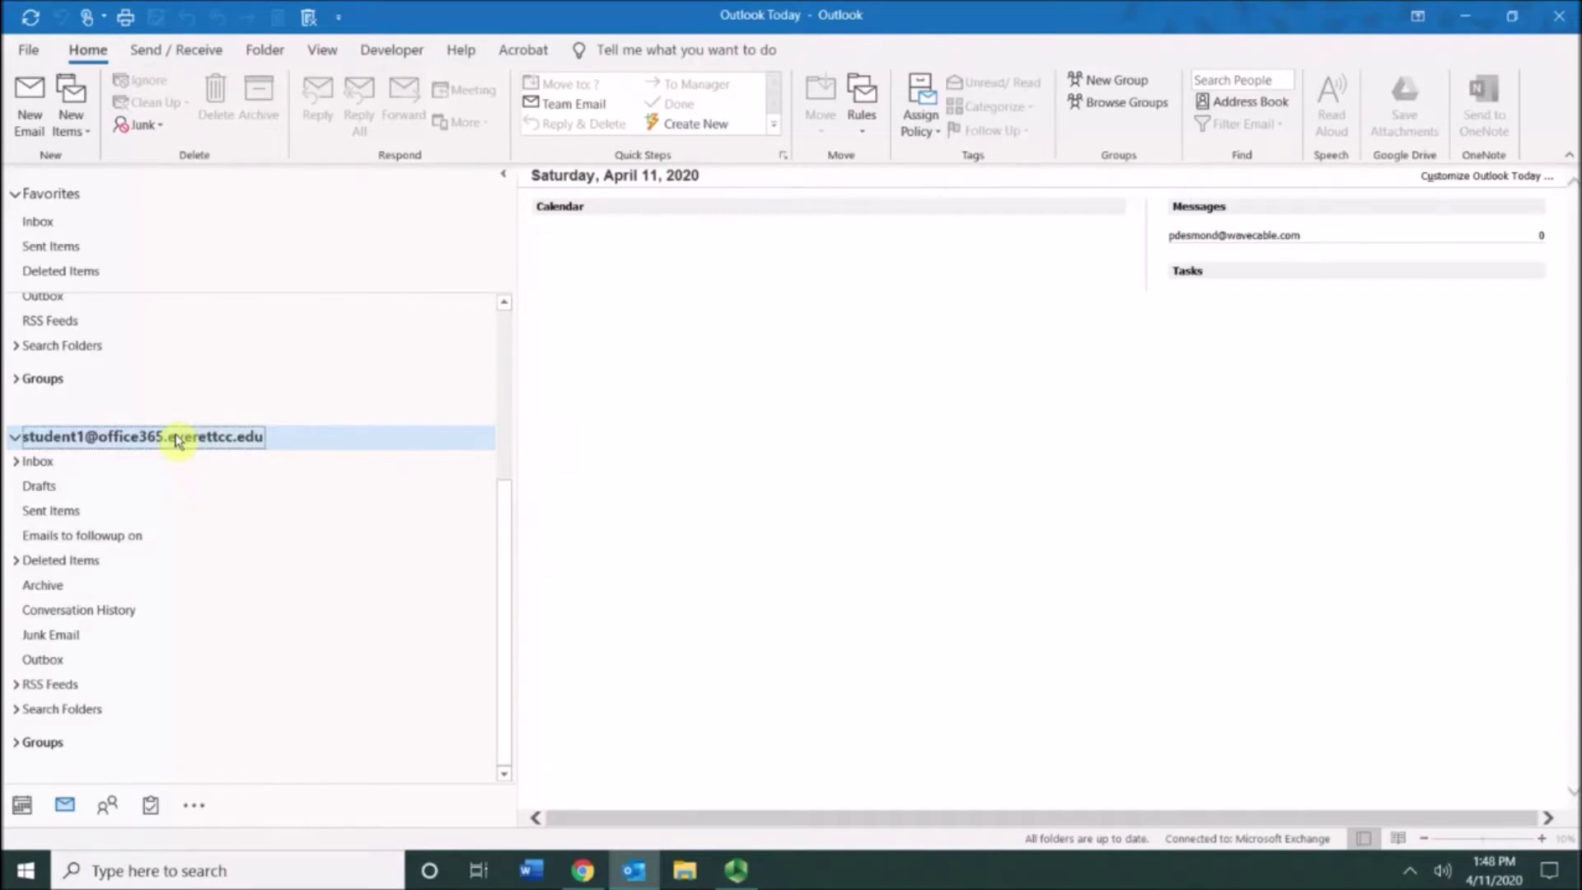
Step: Start a new email and show its Follow Up flag choices
click(27, 115)
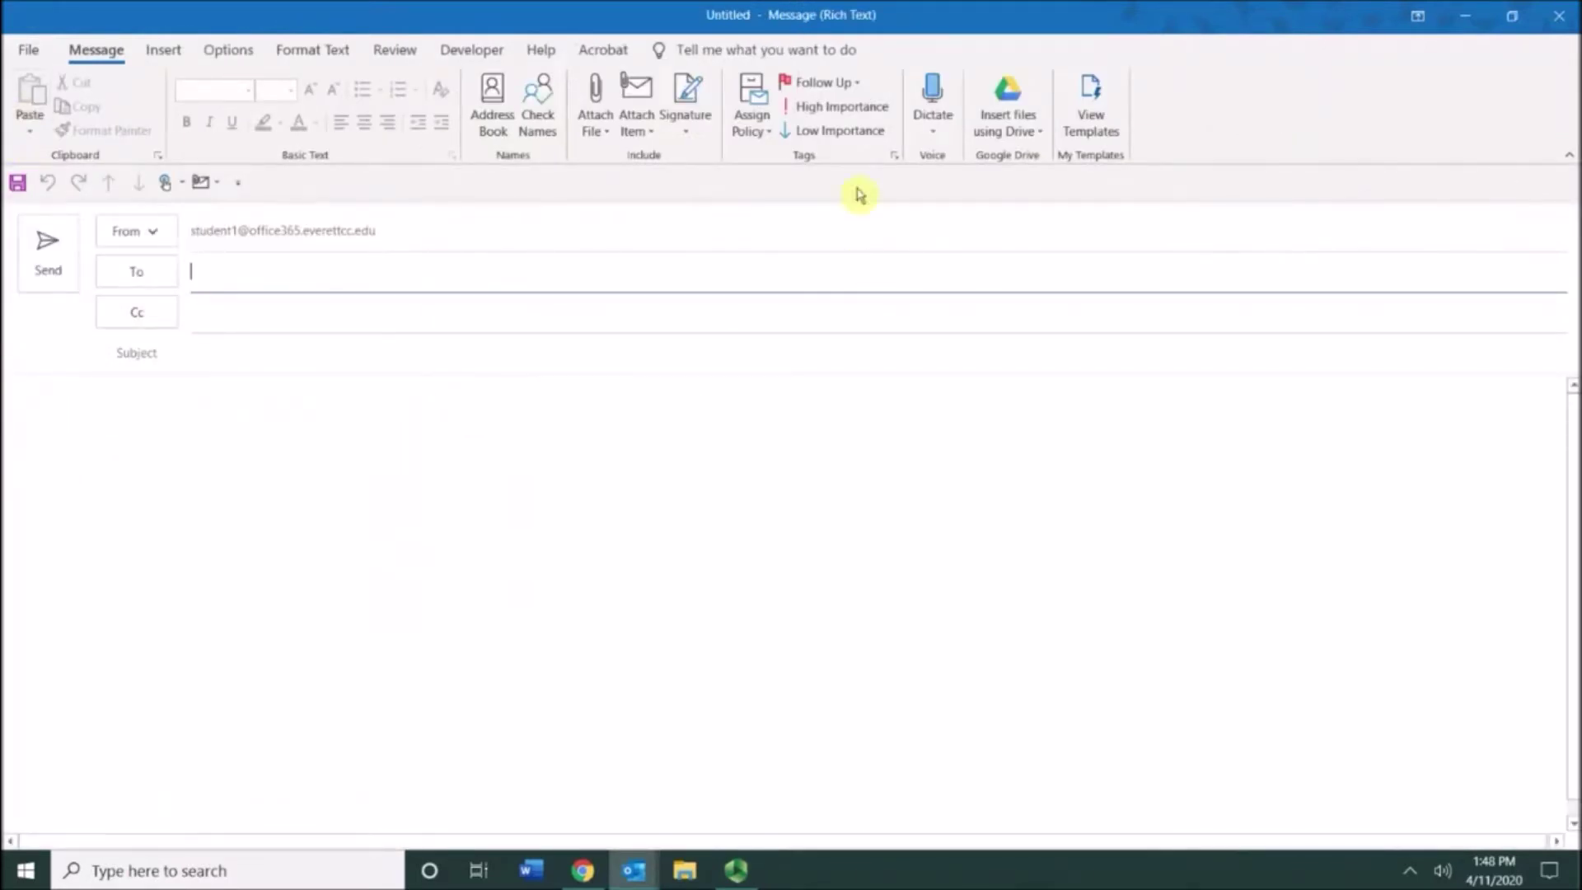
click(863, 87)
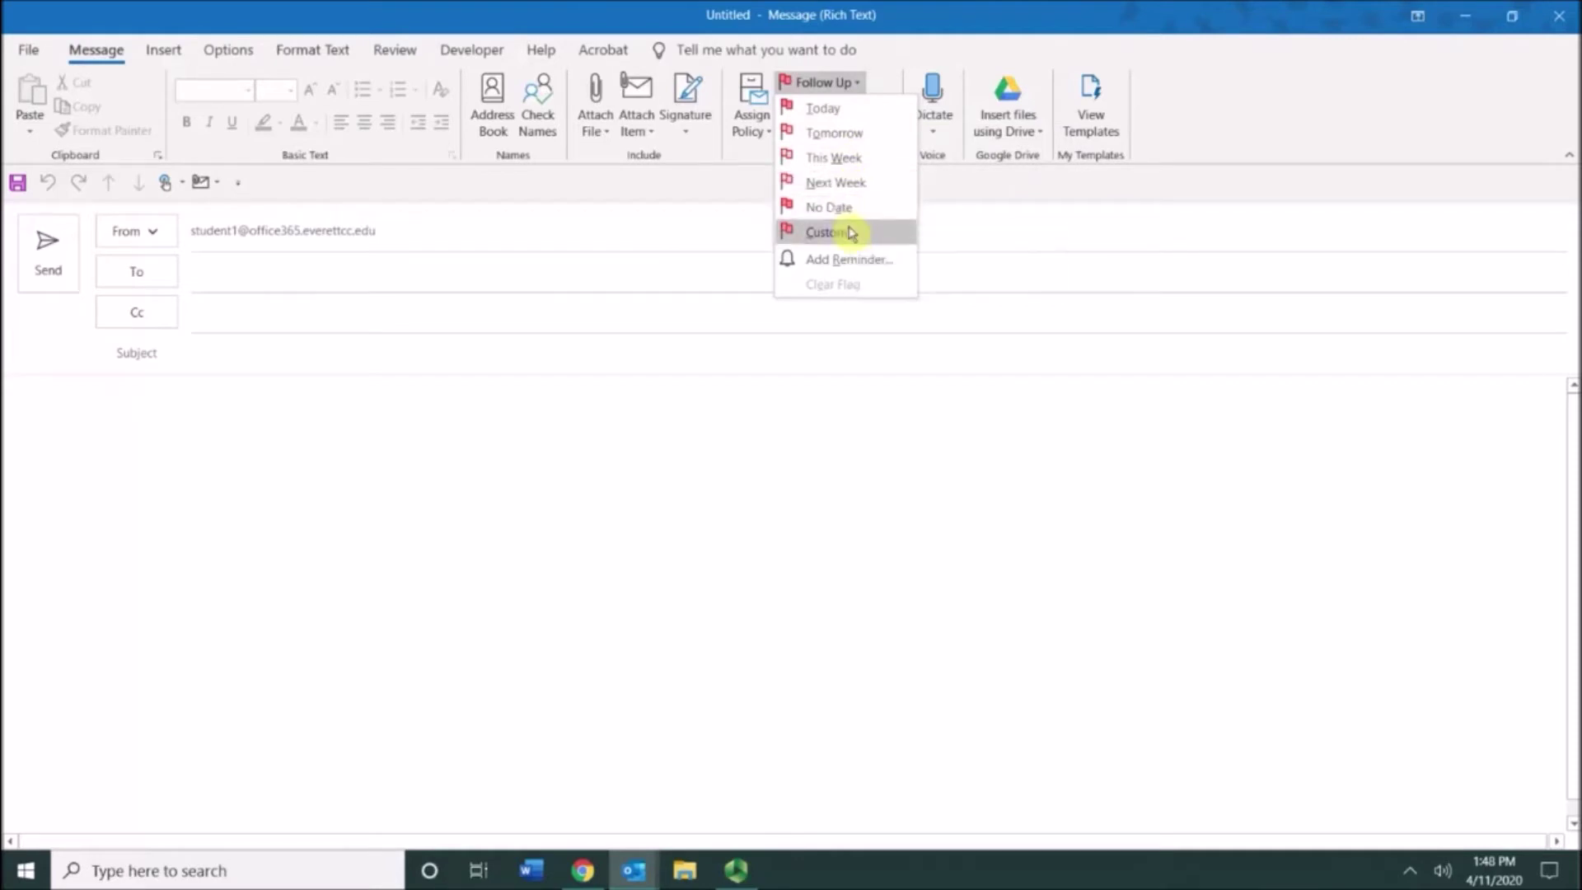
Step: Close the Follow Up menu without flagging the message
click(857, 86)
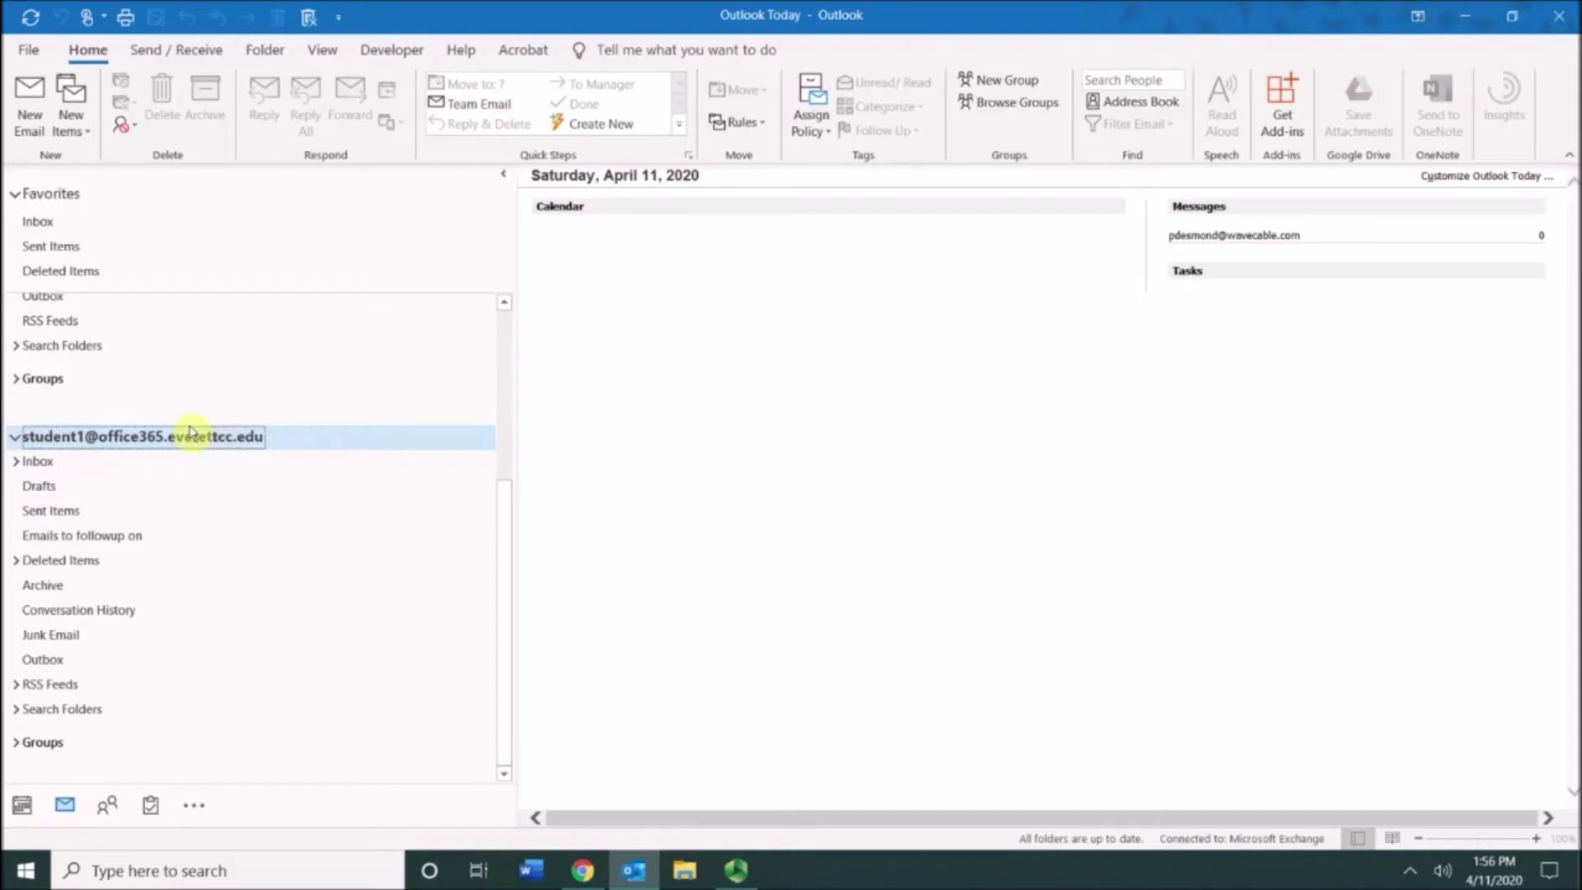
Step: Give a new email a custom flag for recipients only, not for me, with a recipients' reminder
click(29, 107)
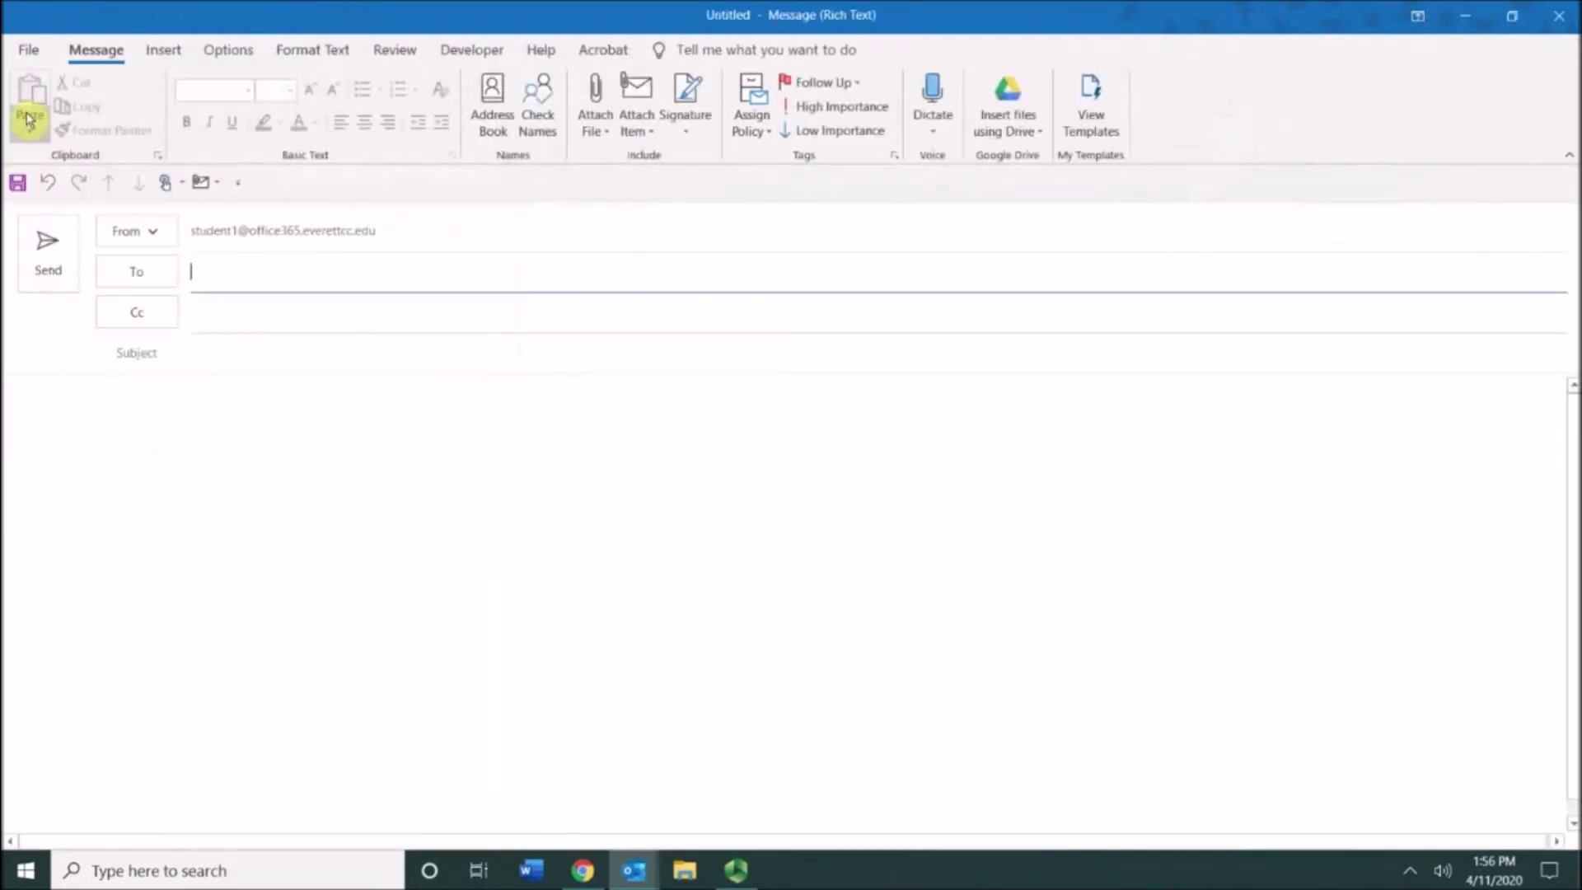
click(857, 87)
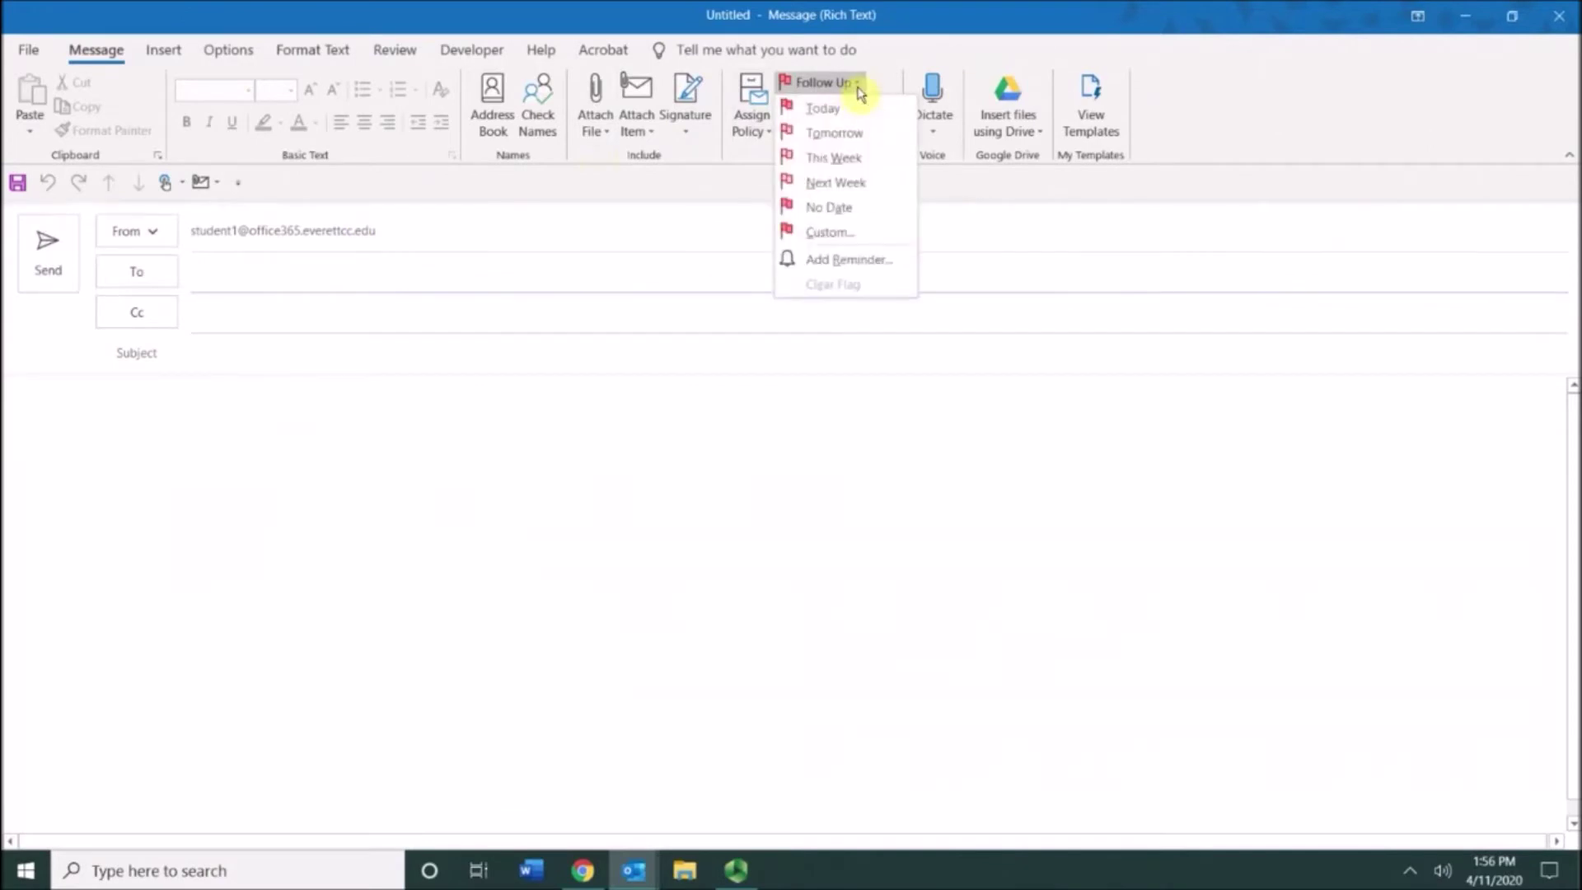
click(851, 233)
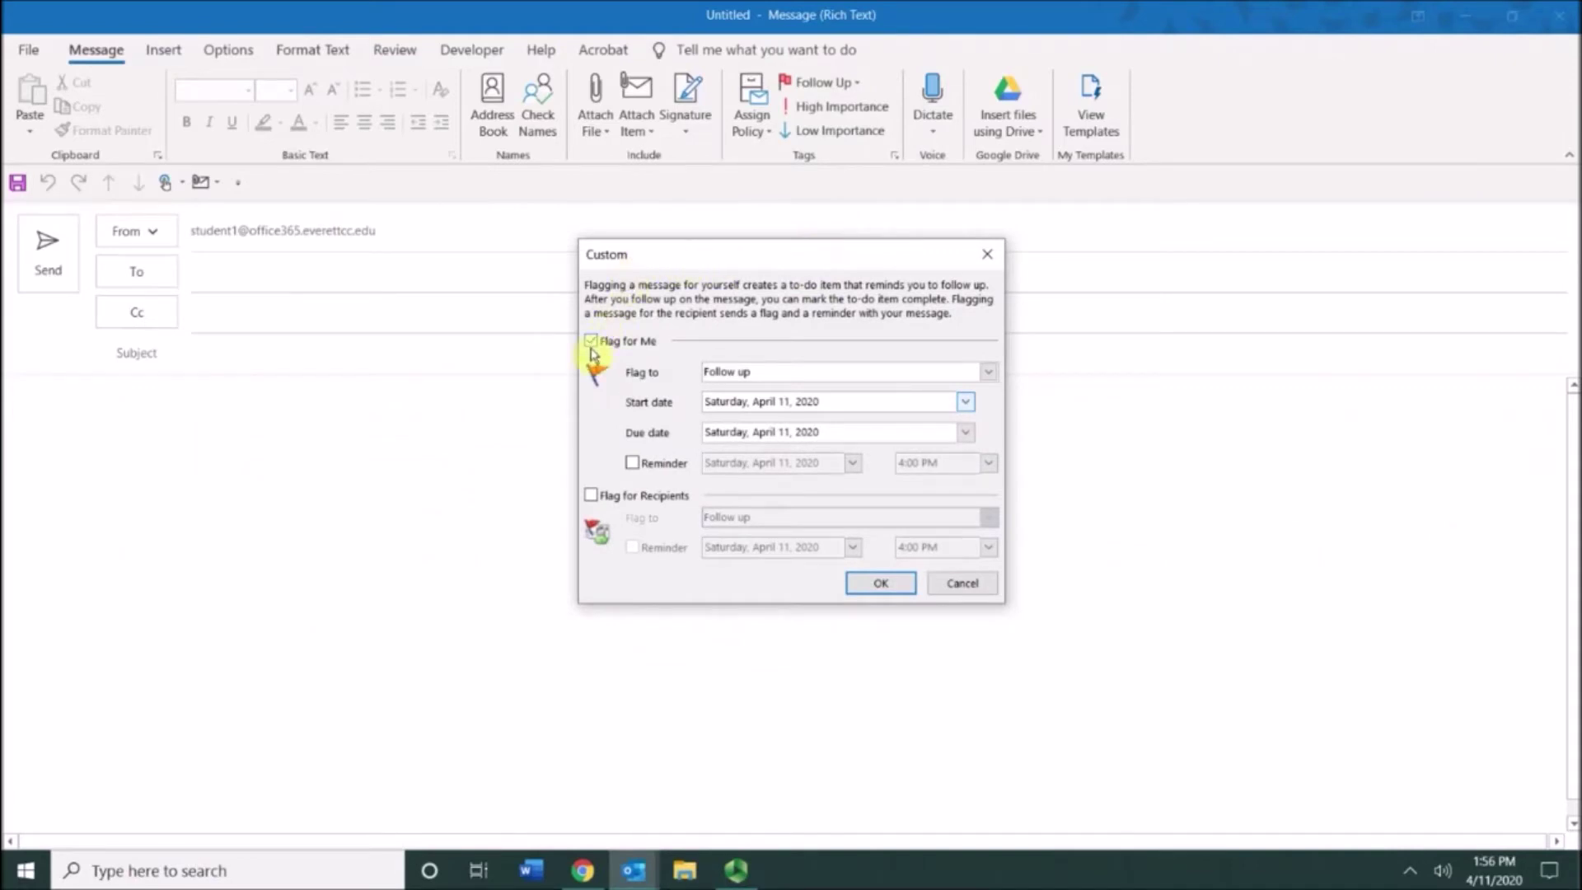
click(591, 495)
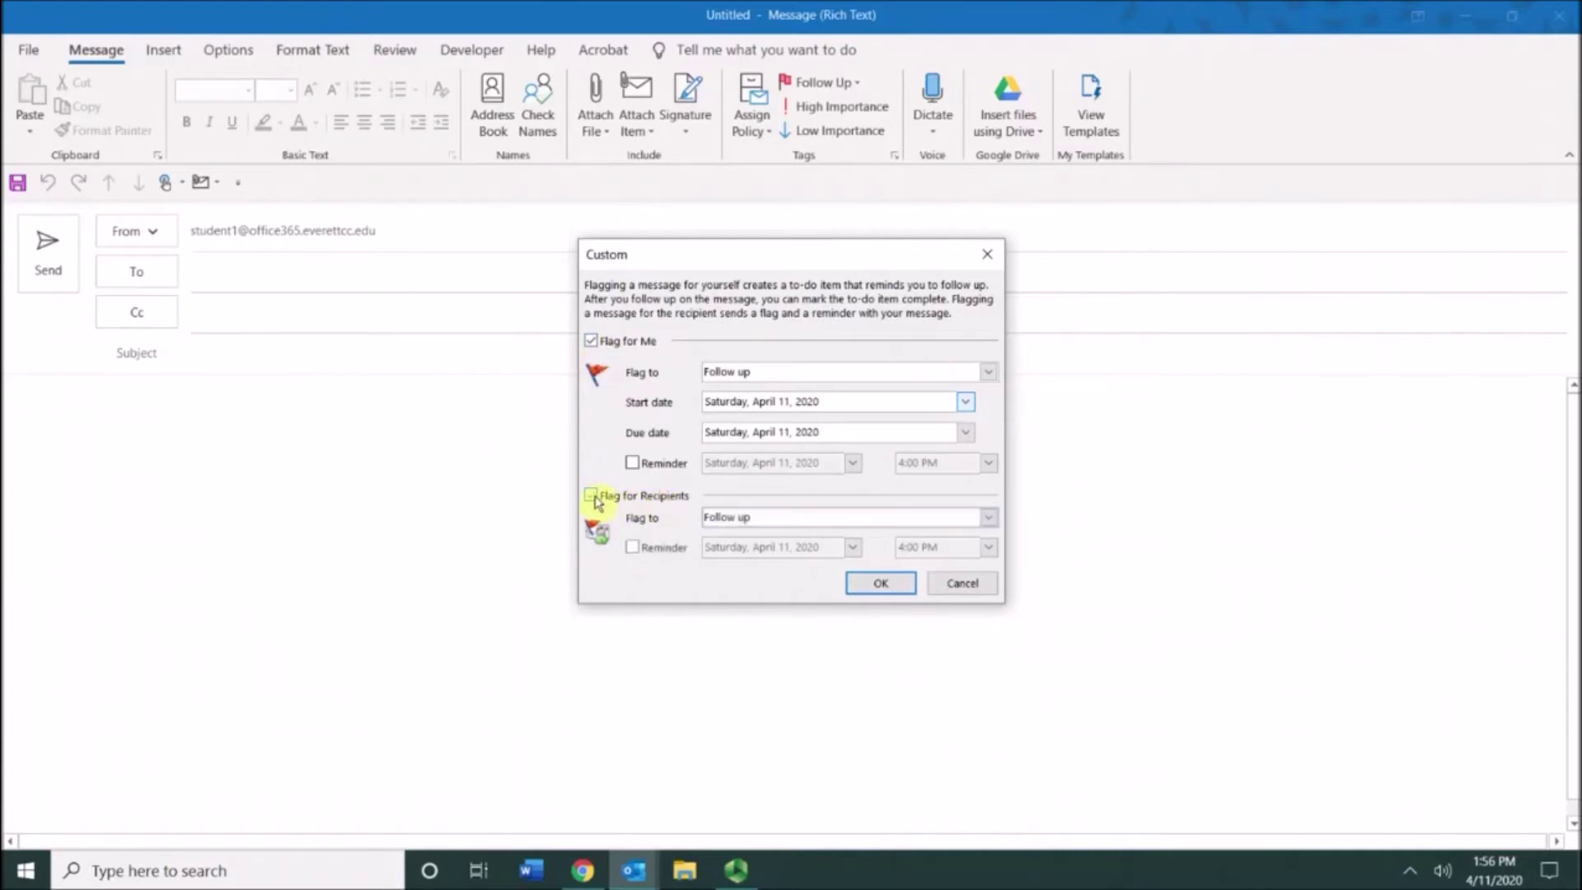
click(593, 342)
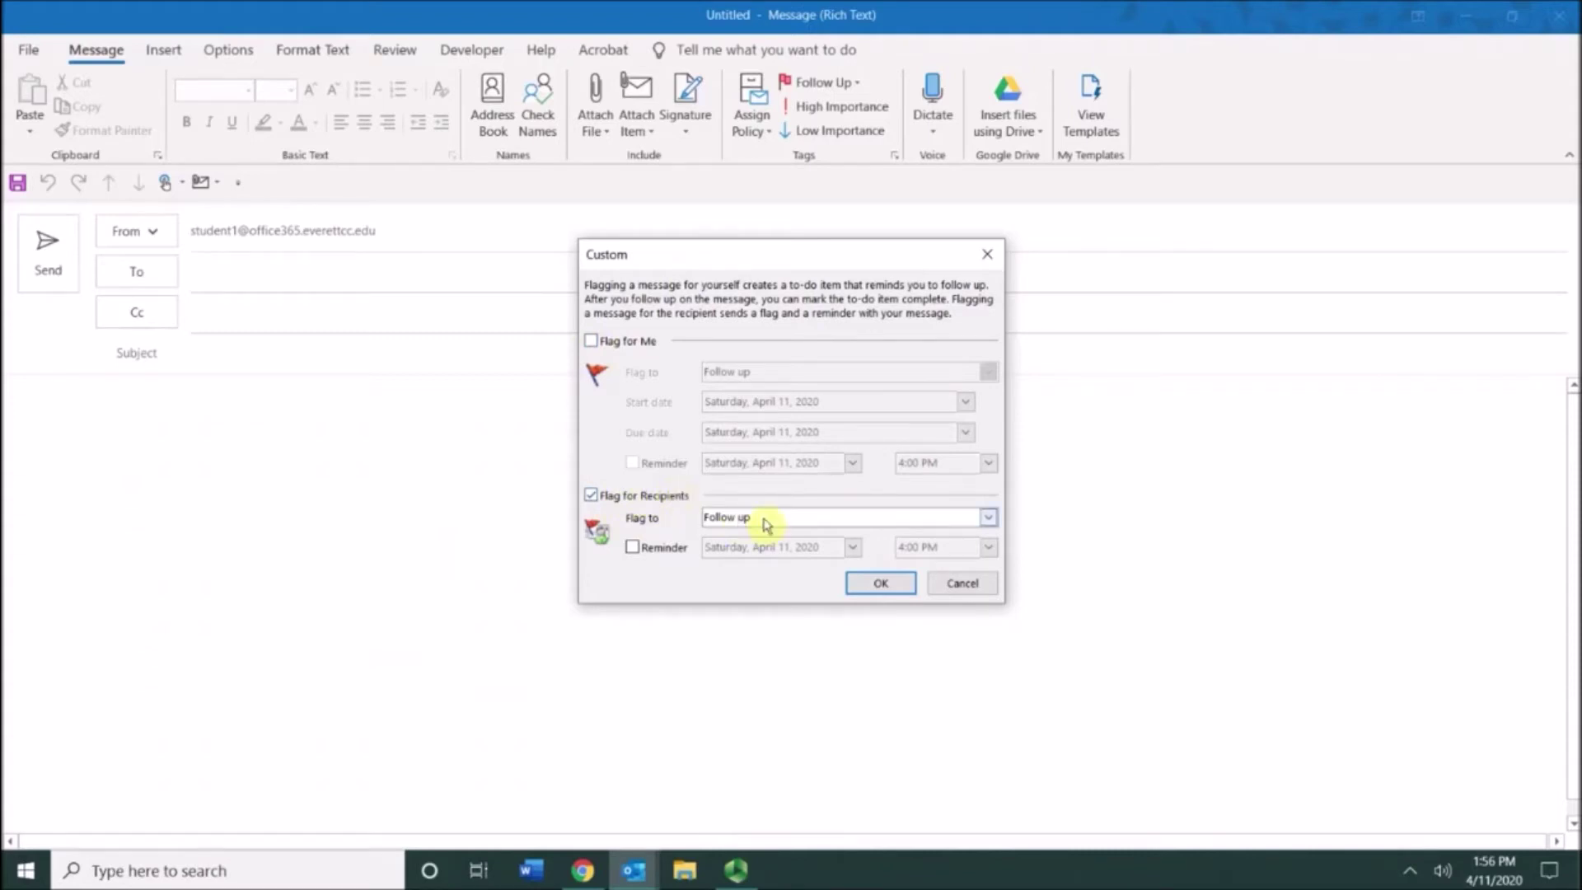
click(633, 550)
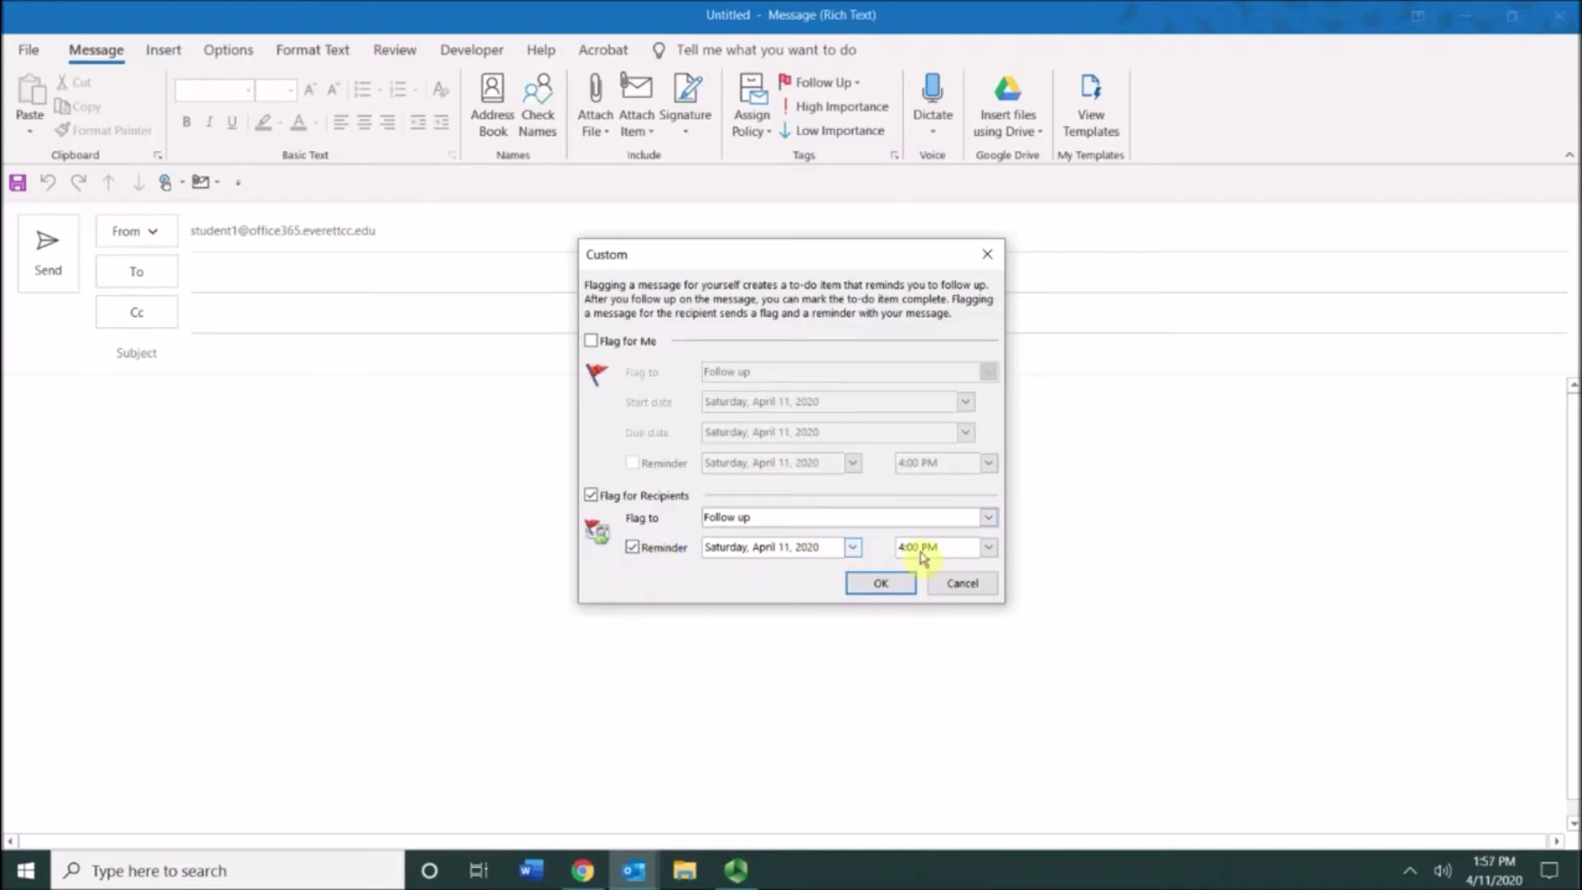
Step: Confirm the flag, address it to the recipient's e-mail, write 'recipient should receive flag' and send it
click(880, 586)
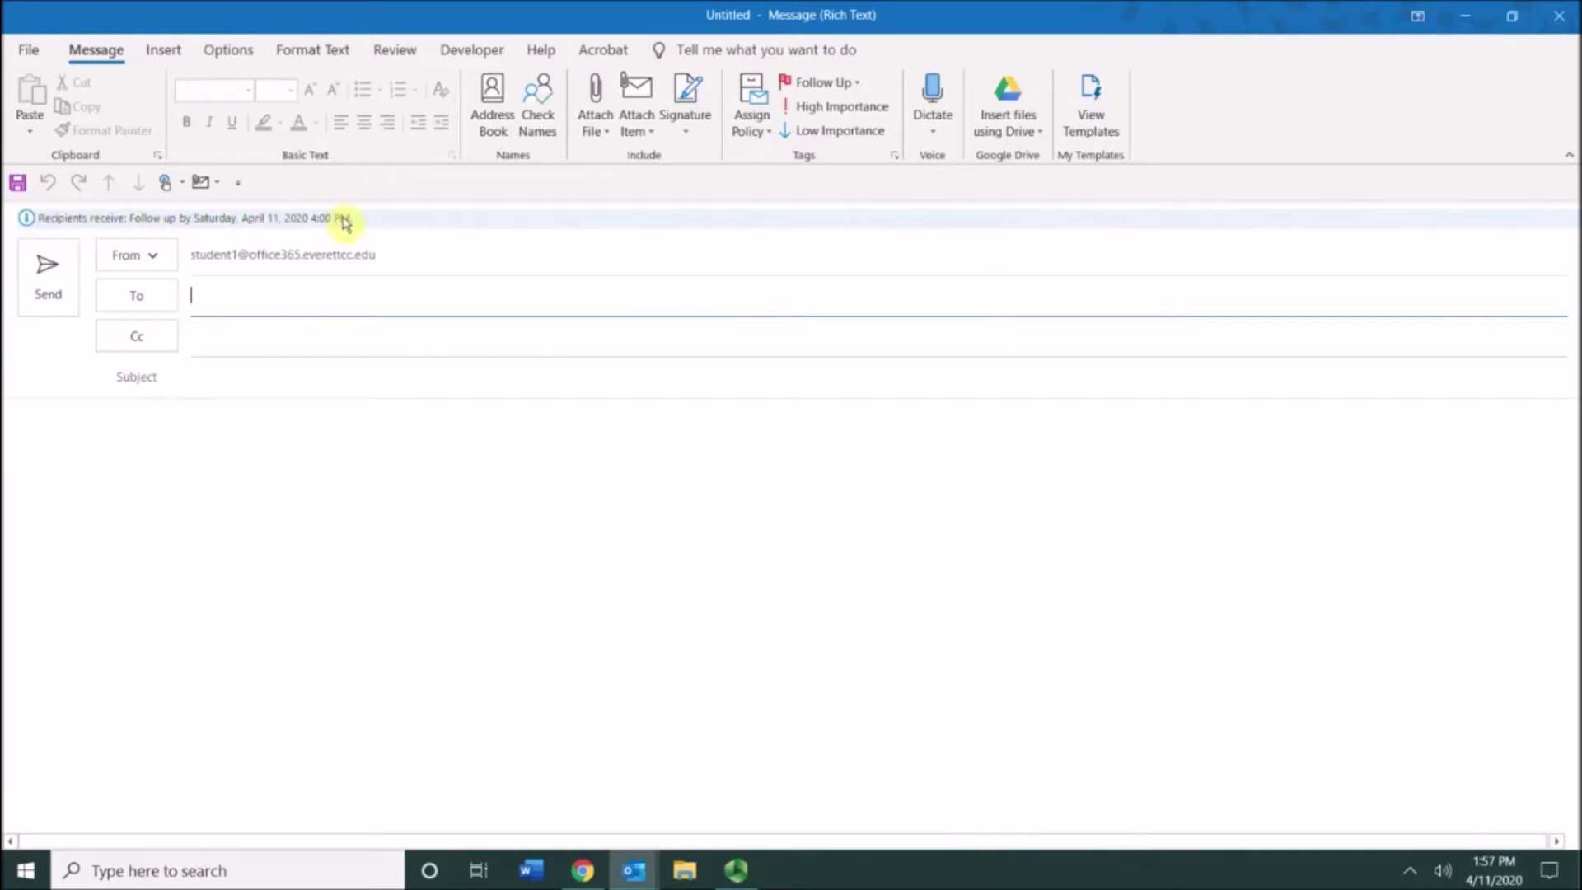
text(p)
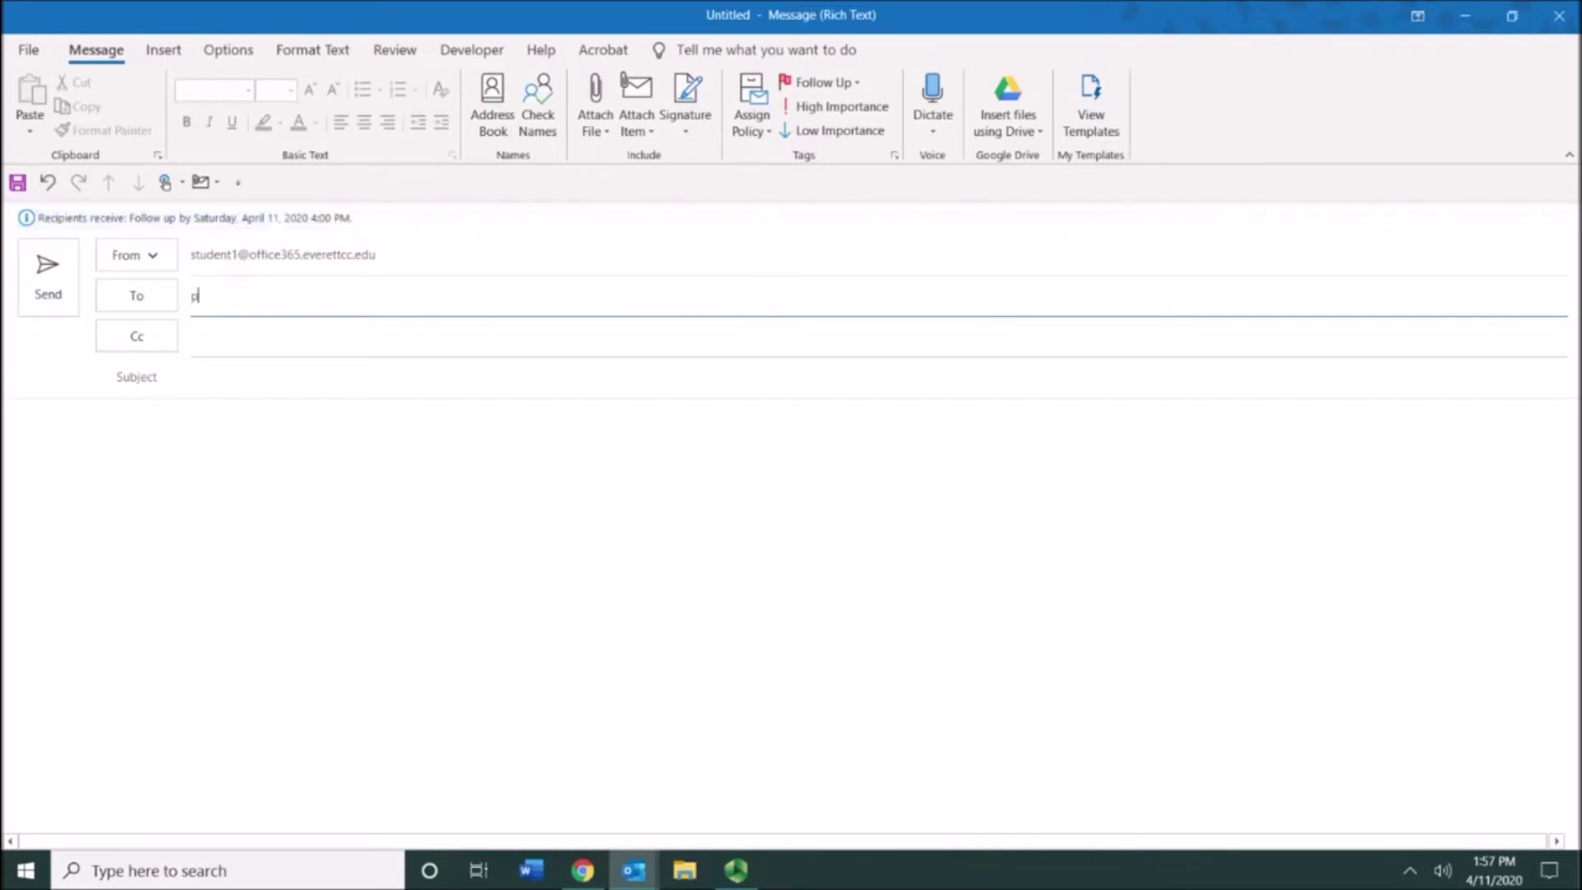
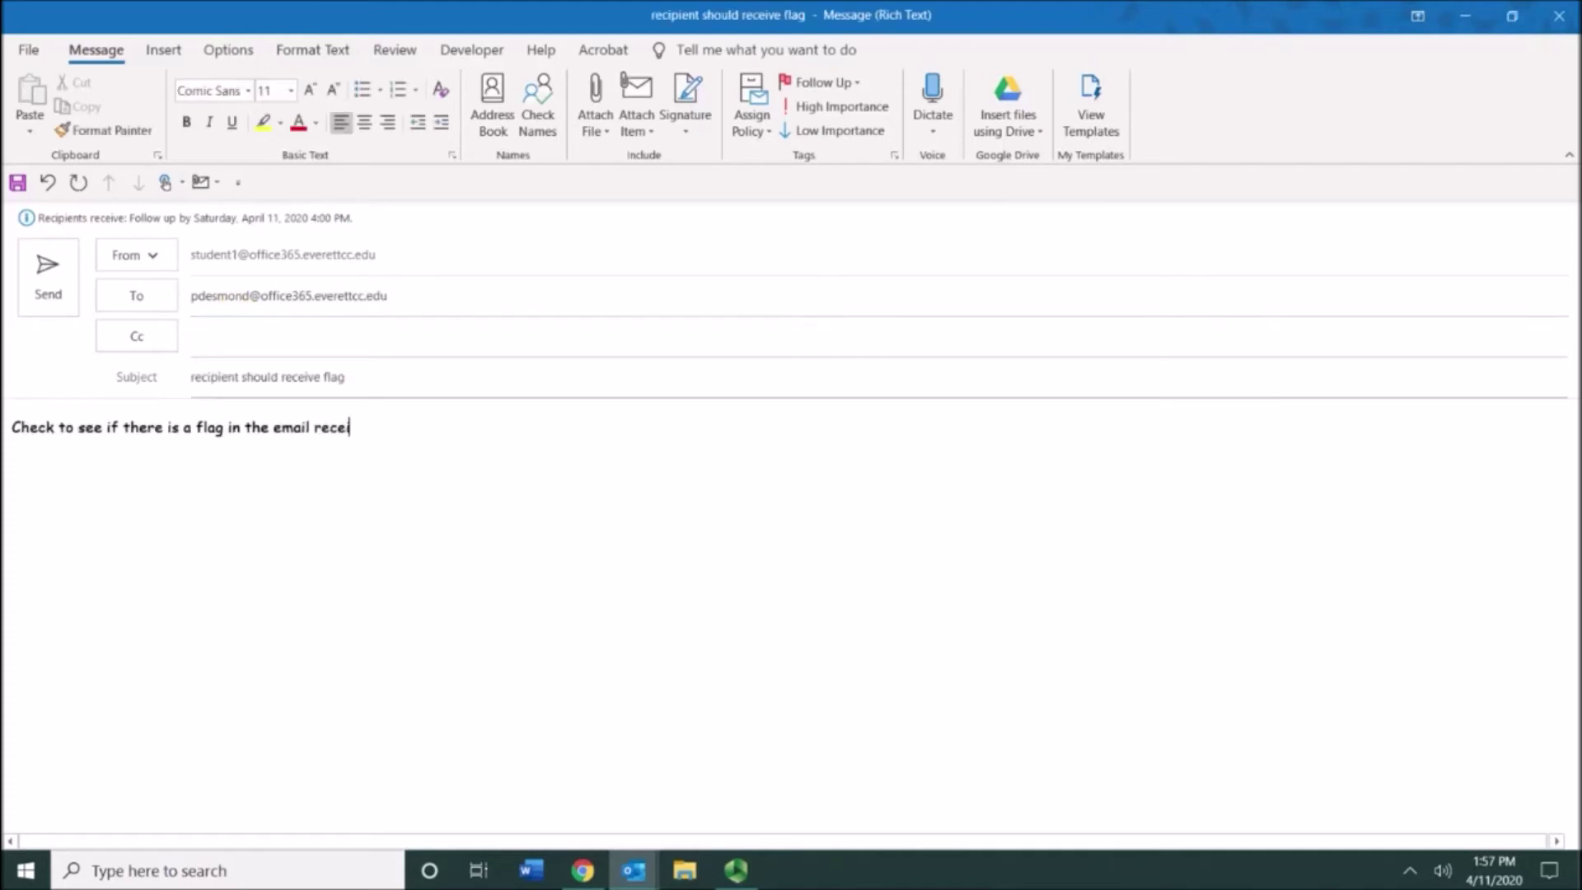
text(ved.)
click(53, 268)
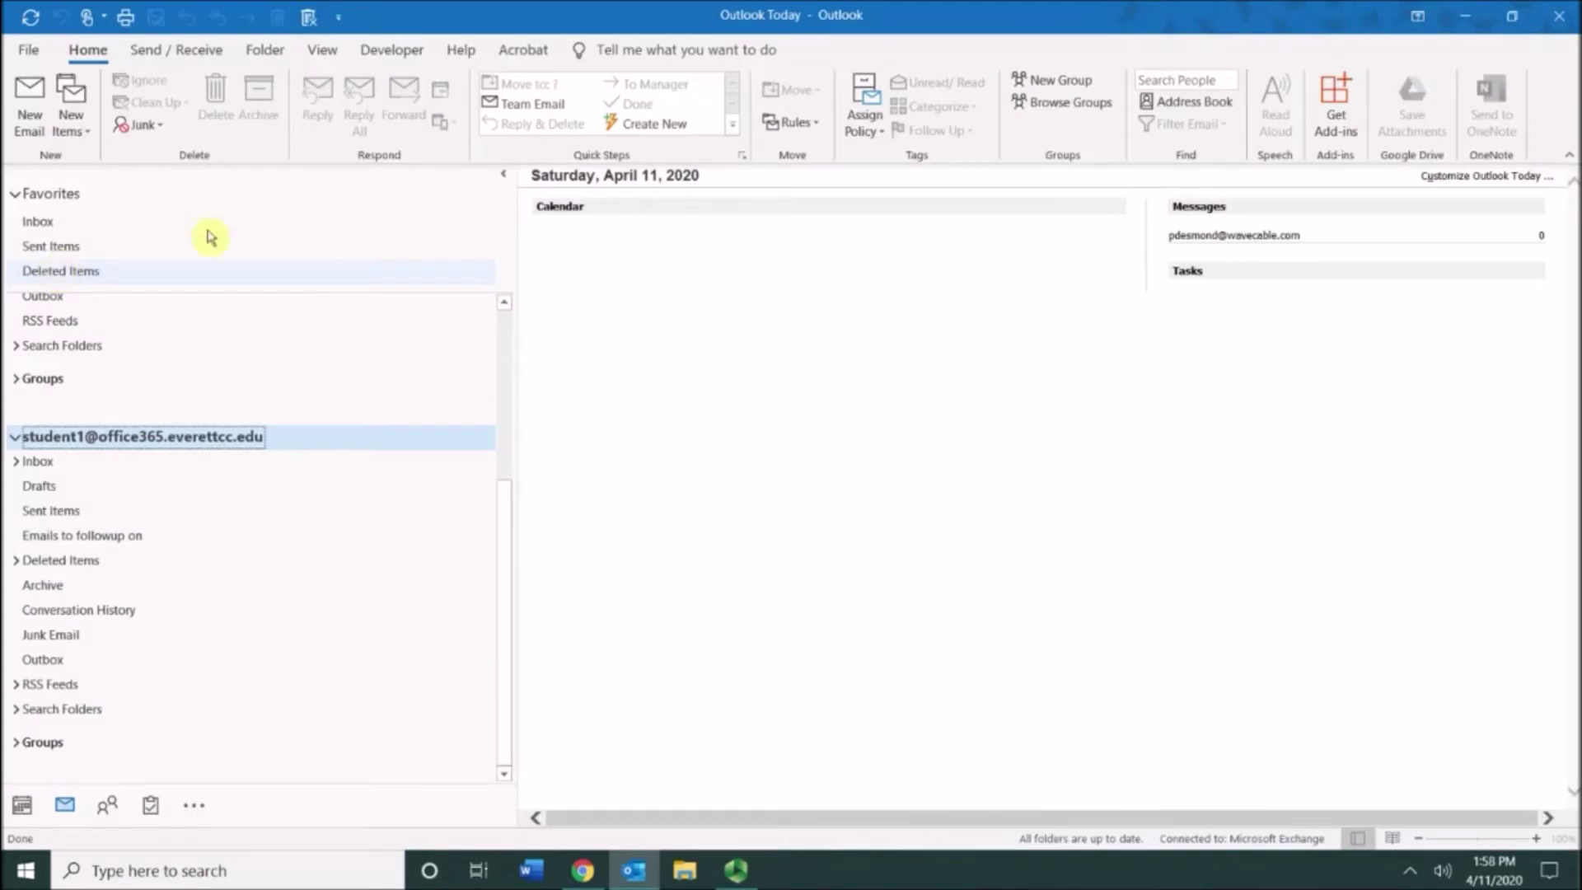
Step: Open the recipient account's Inbox and flag the received message as a to-do
drag(505, 572, 505, 329)
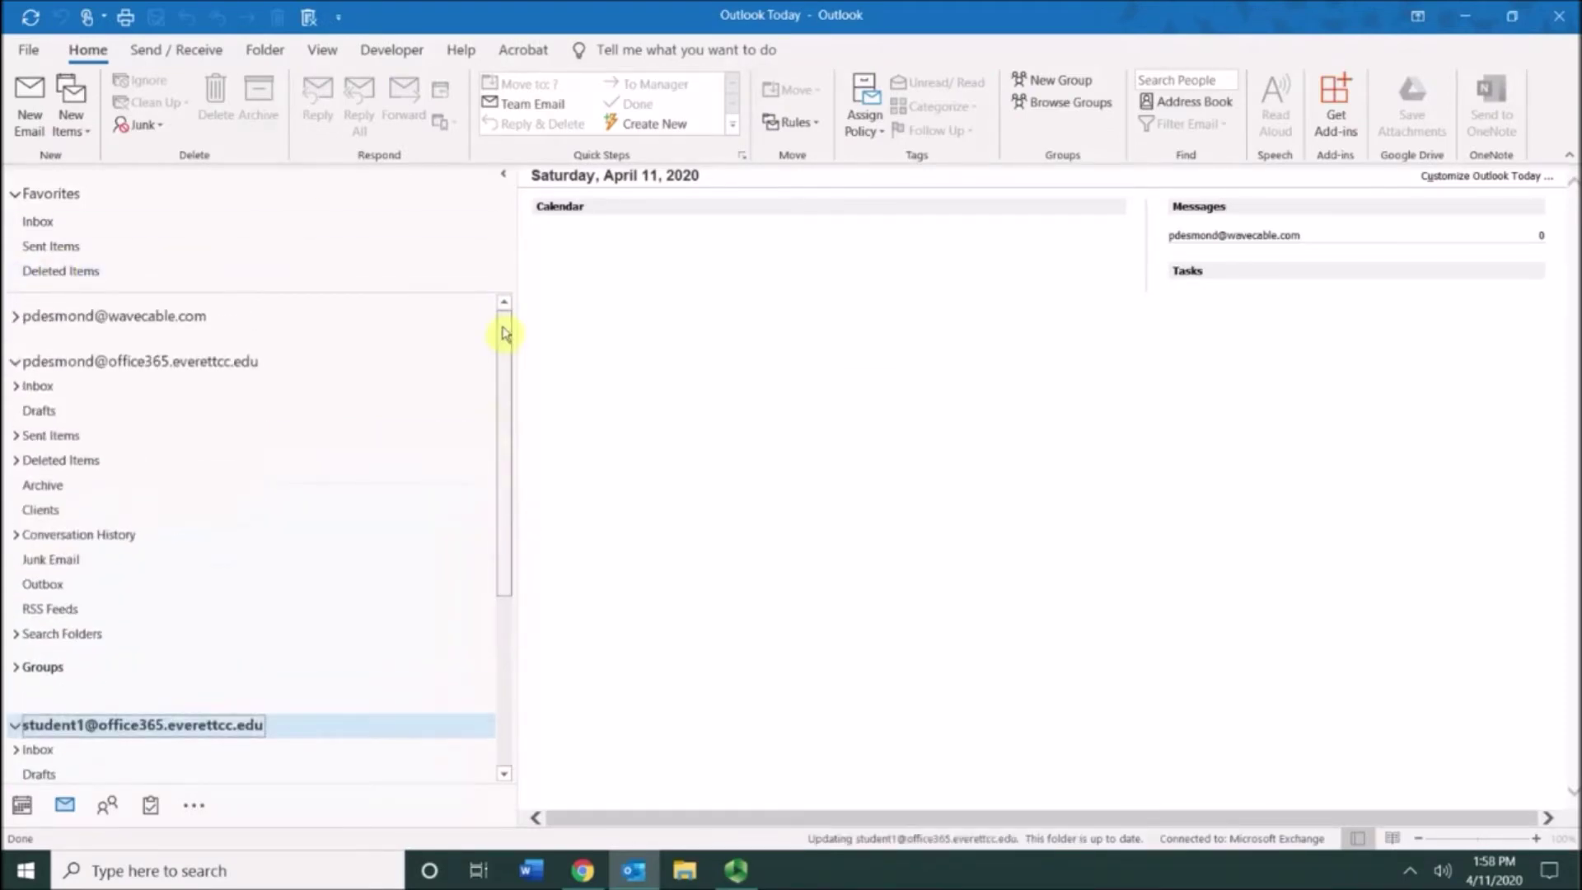
click(252, 369)
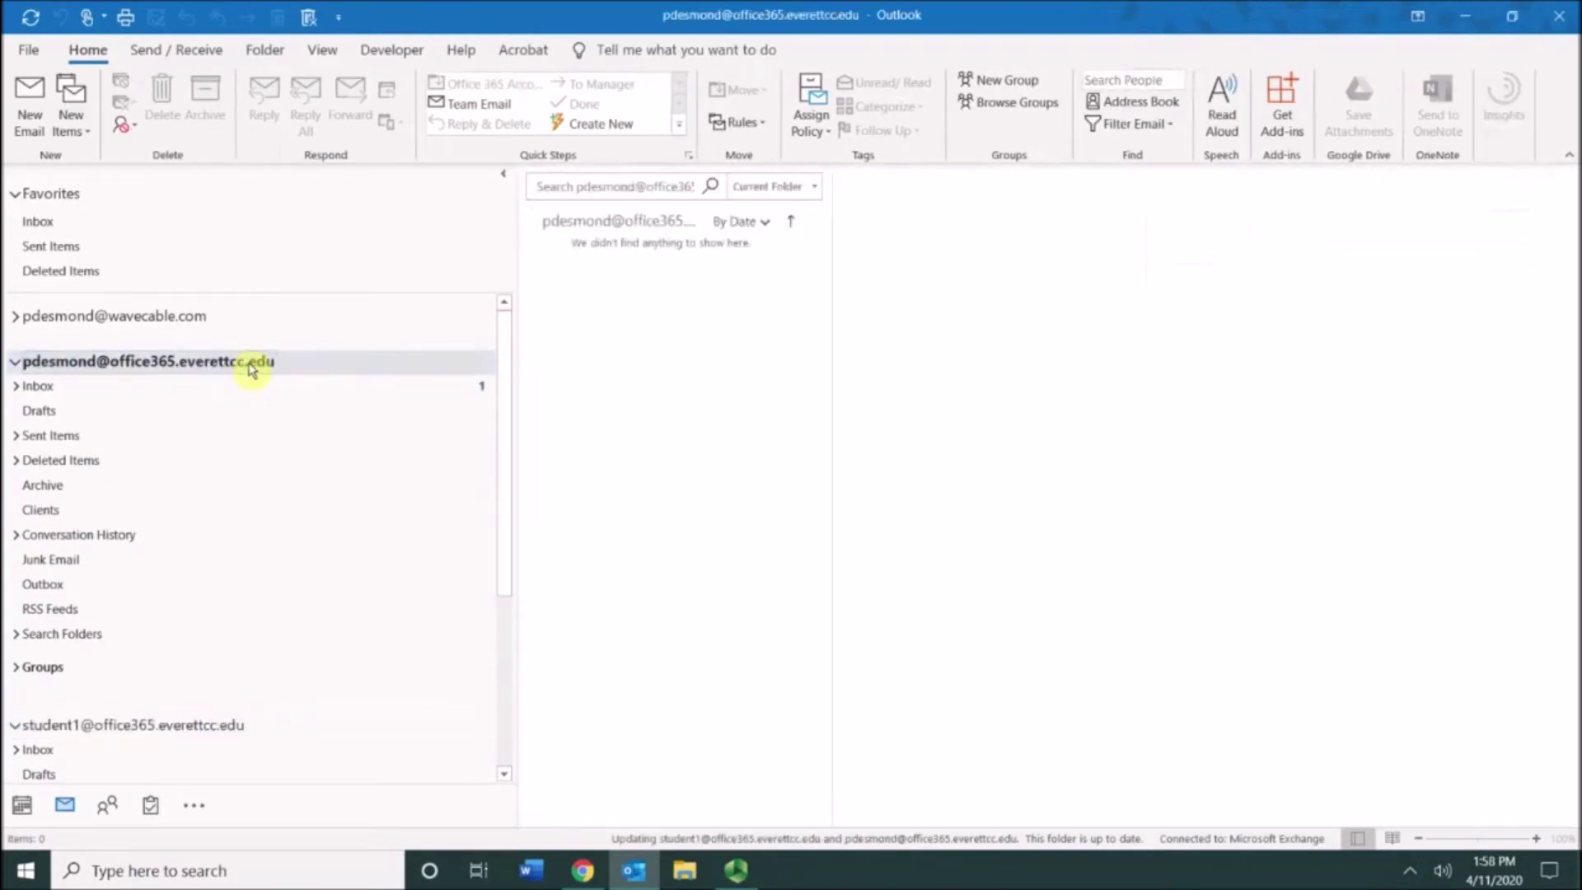
click(178, 395)
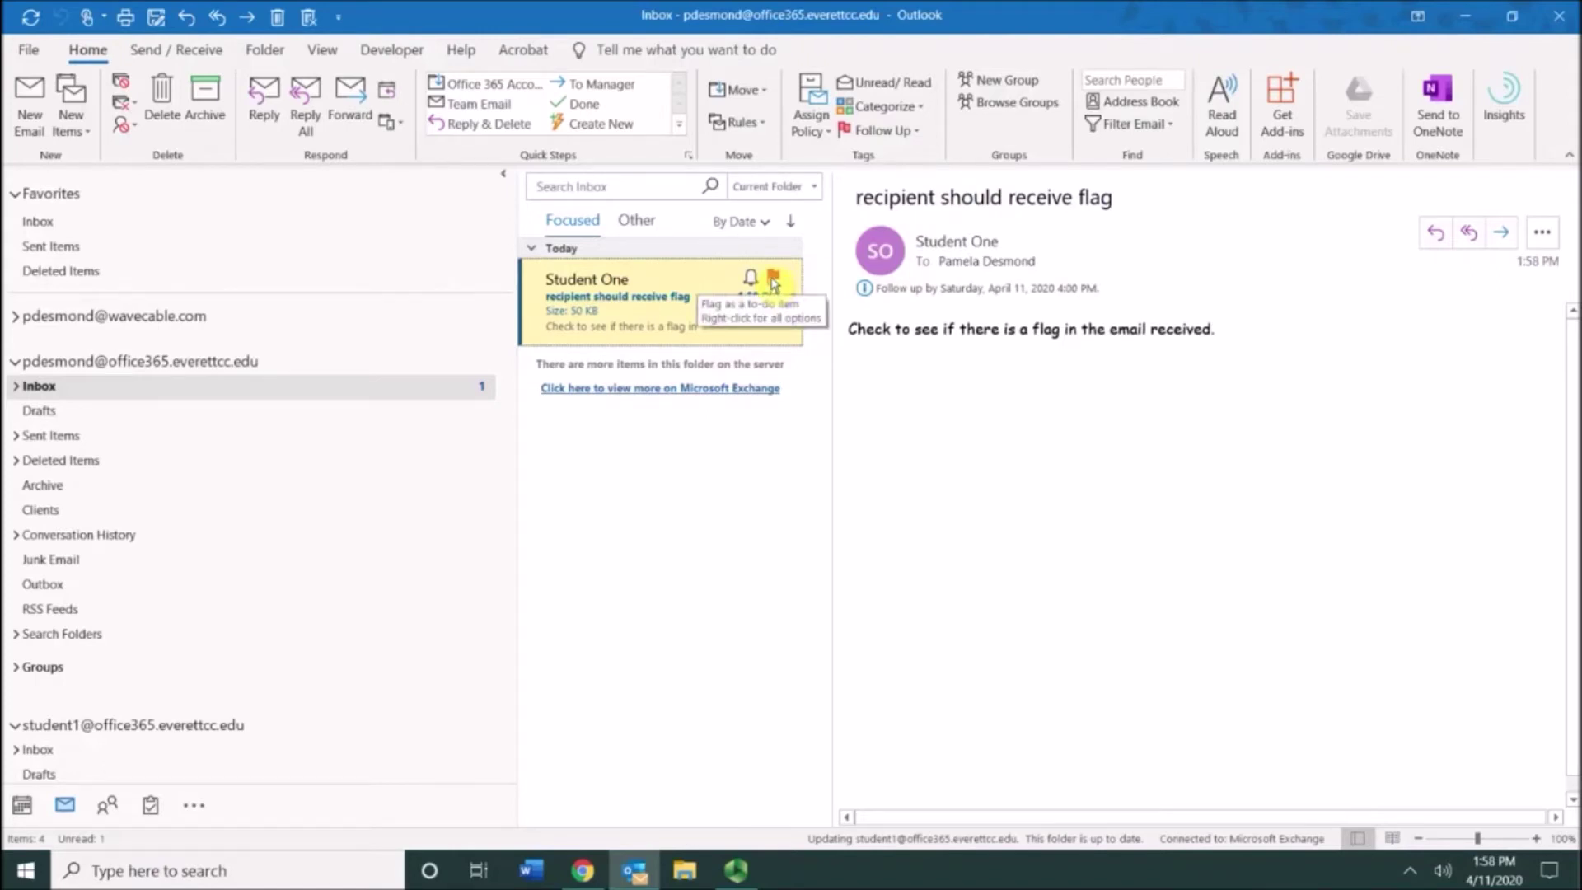
click(773, 280)
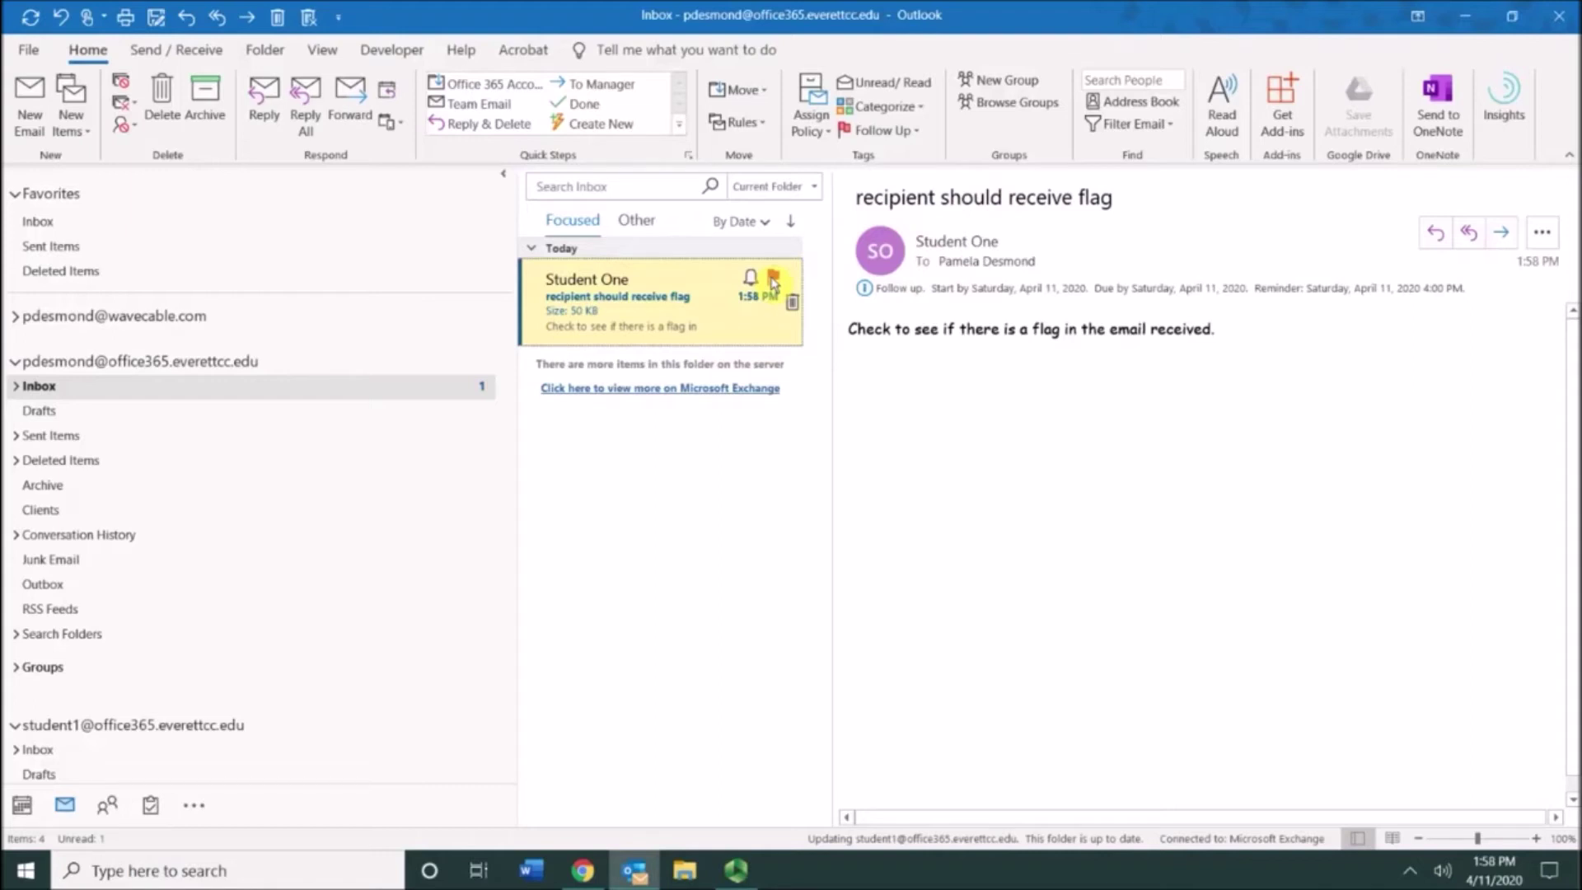
Step: Bring up the Tasks preview from the navigation bar
mouse_move(152, 809)
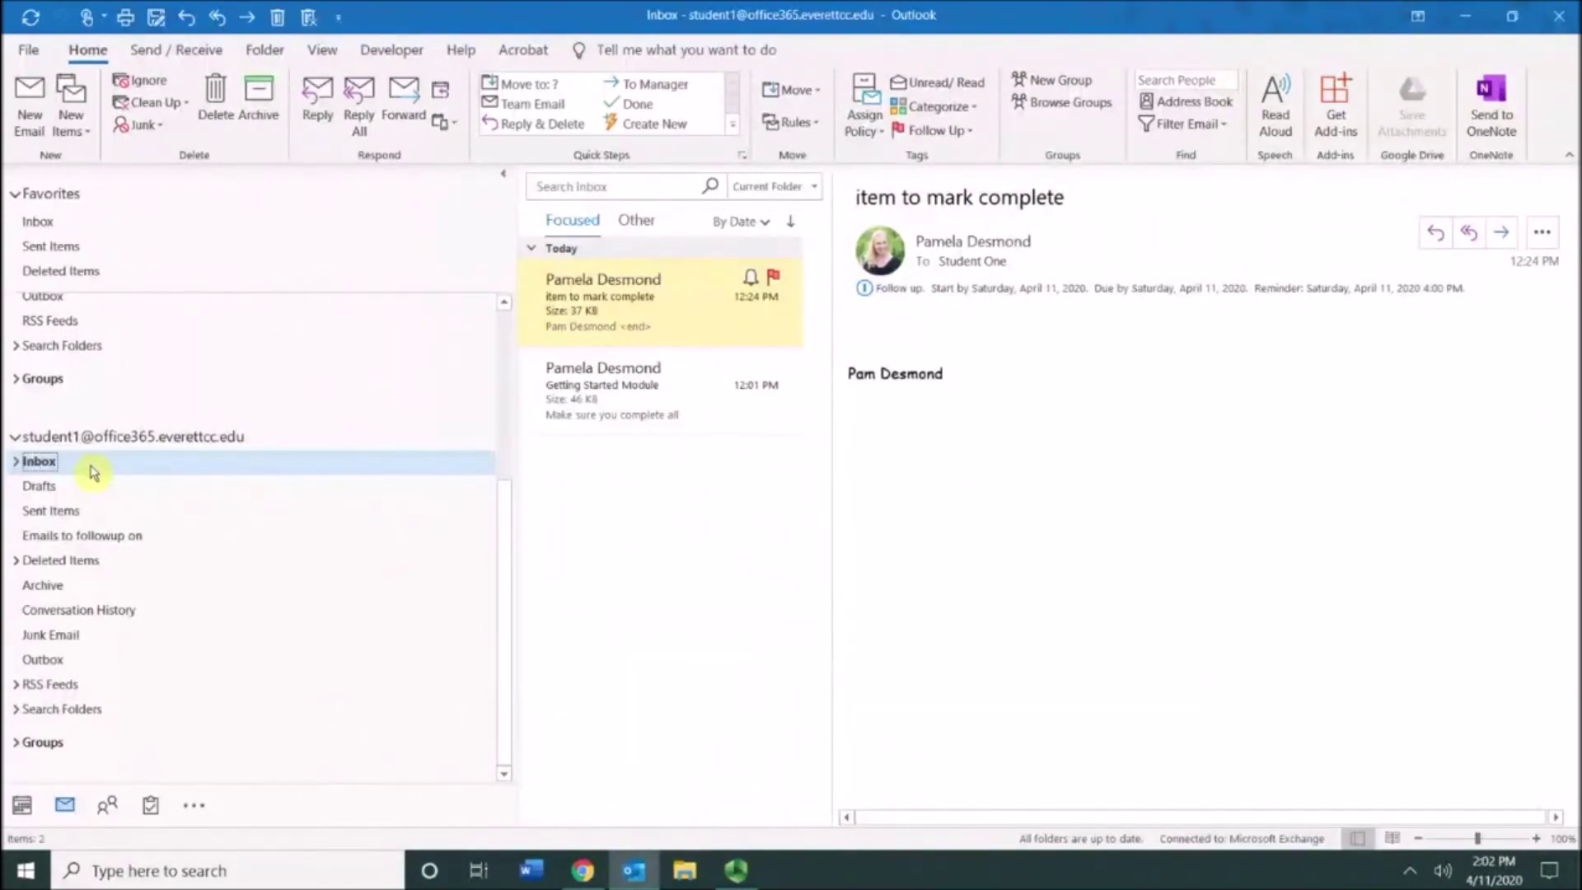
Step: Start a new email and open its Custom follow-up flag dialog
click(30, 99)
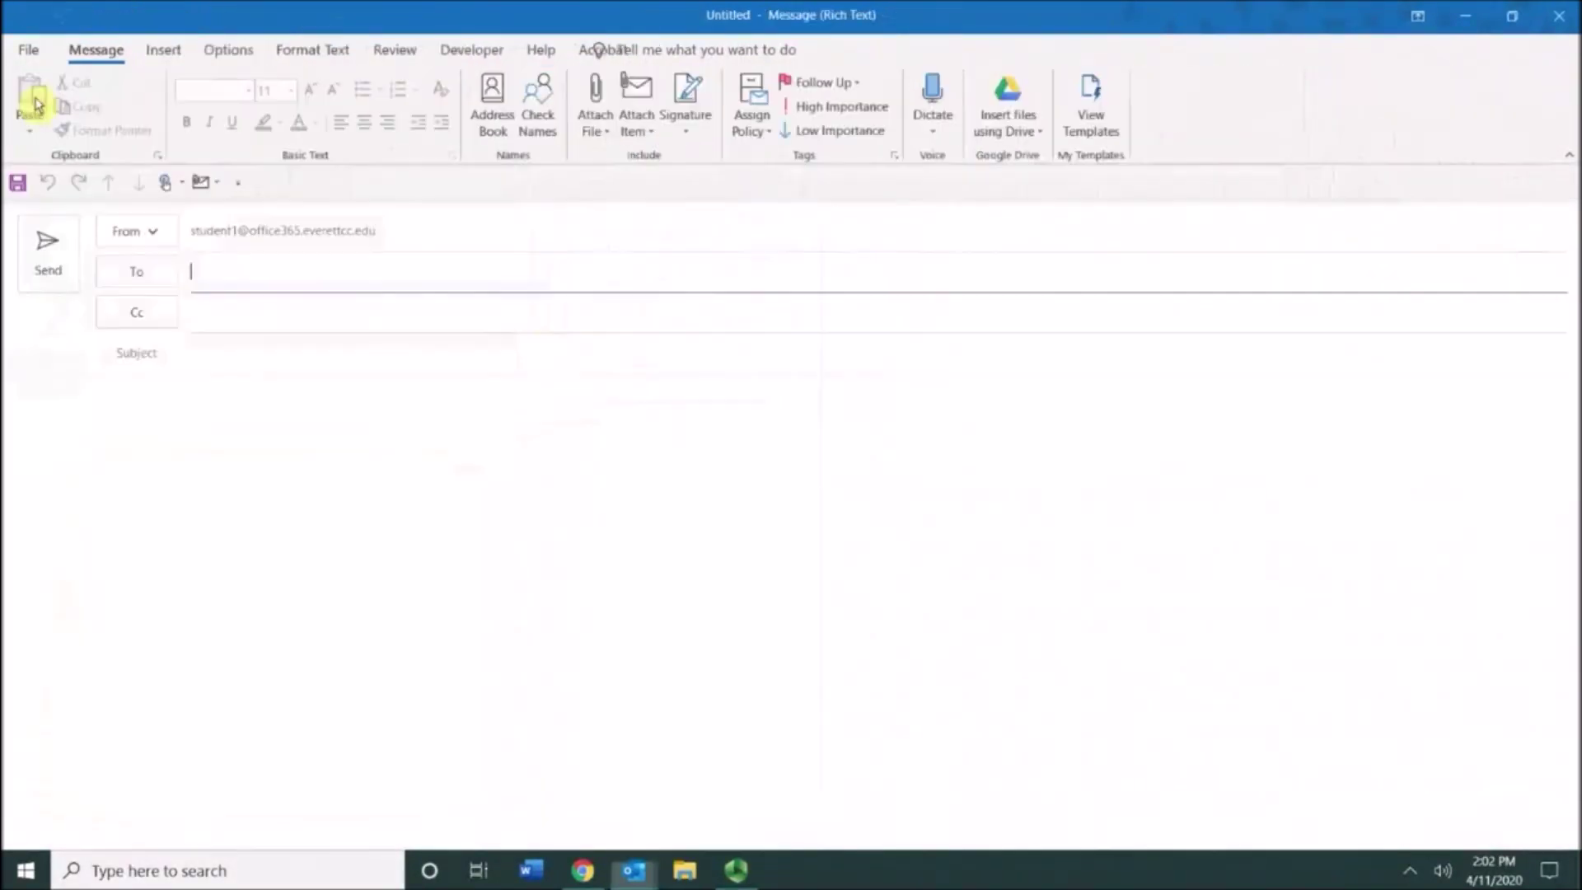
click(858, 83)
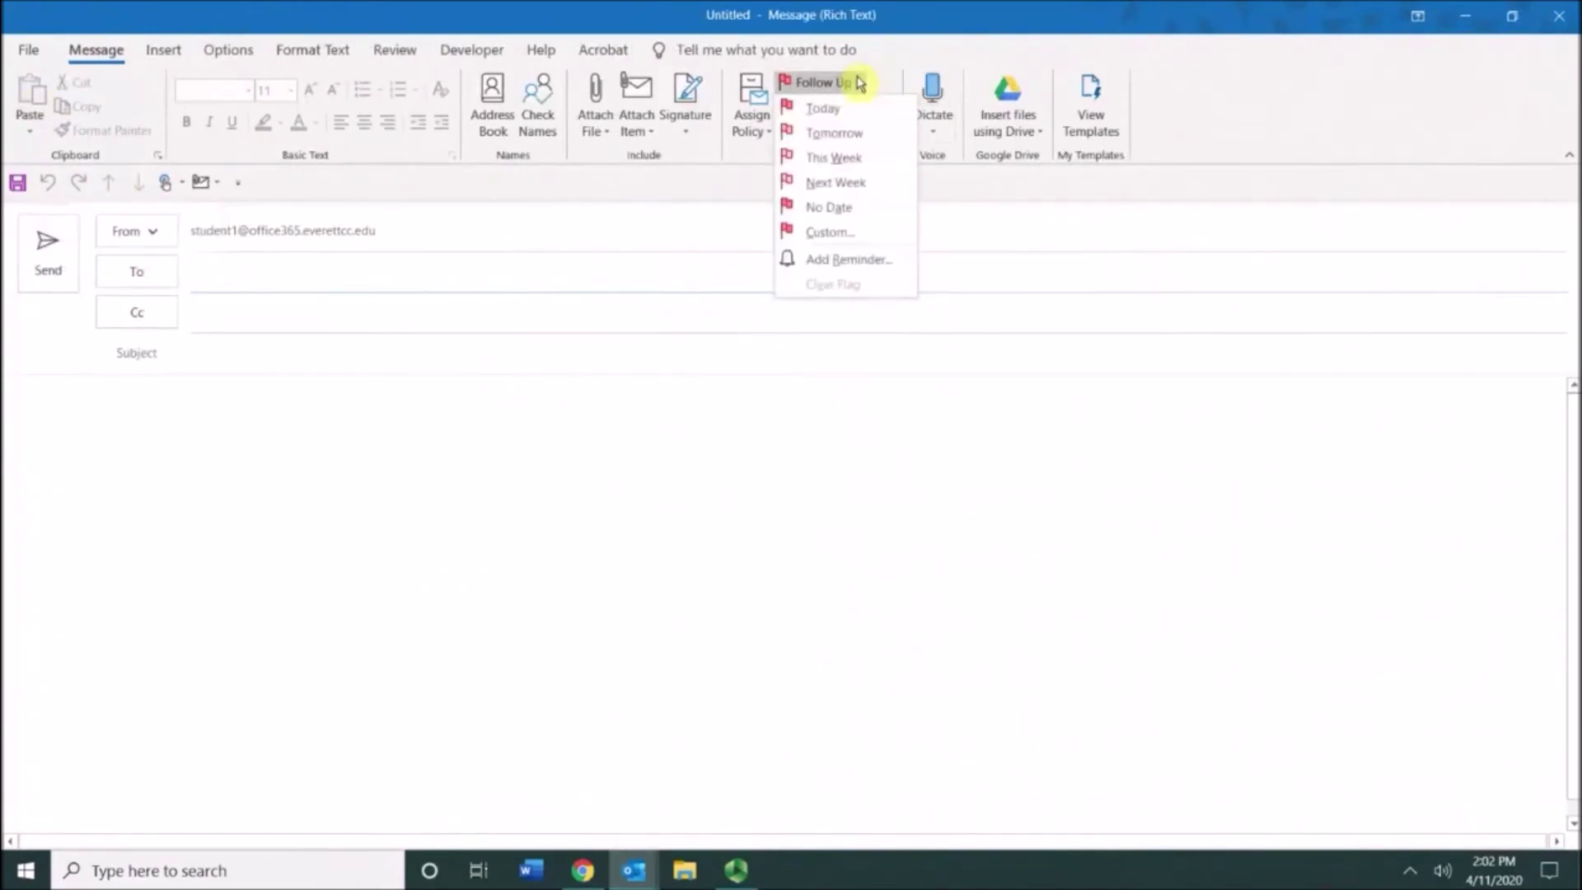
click(860, 234)
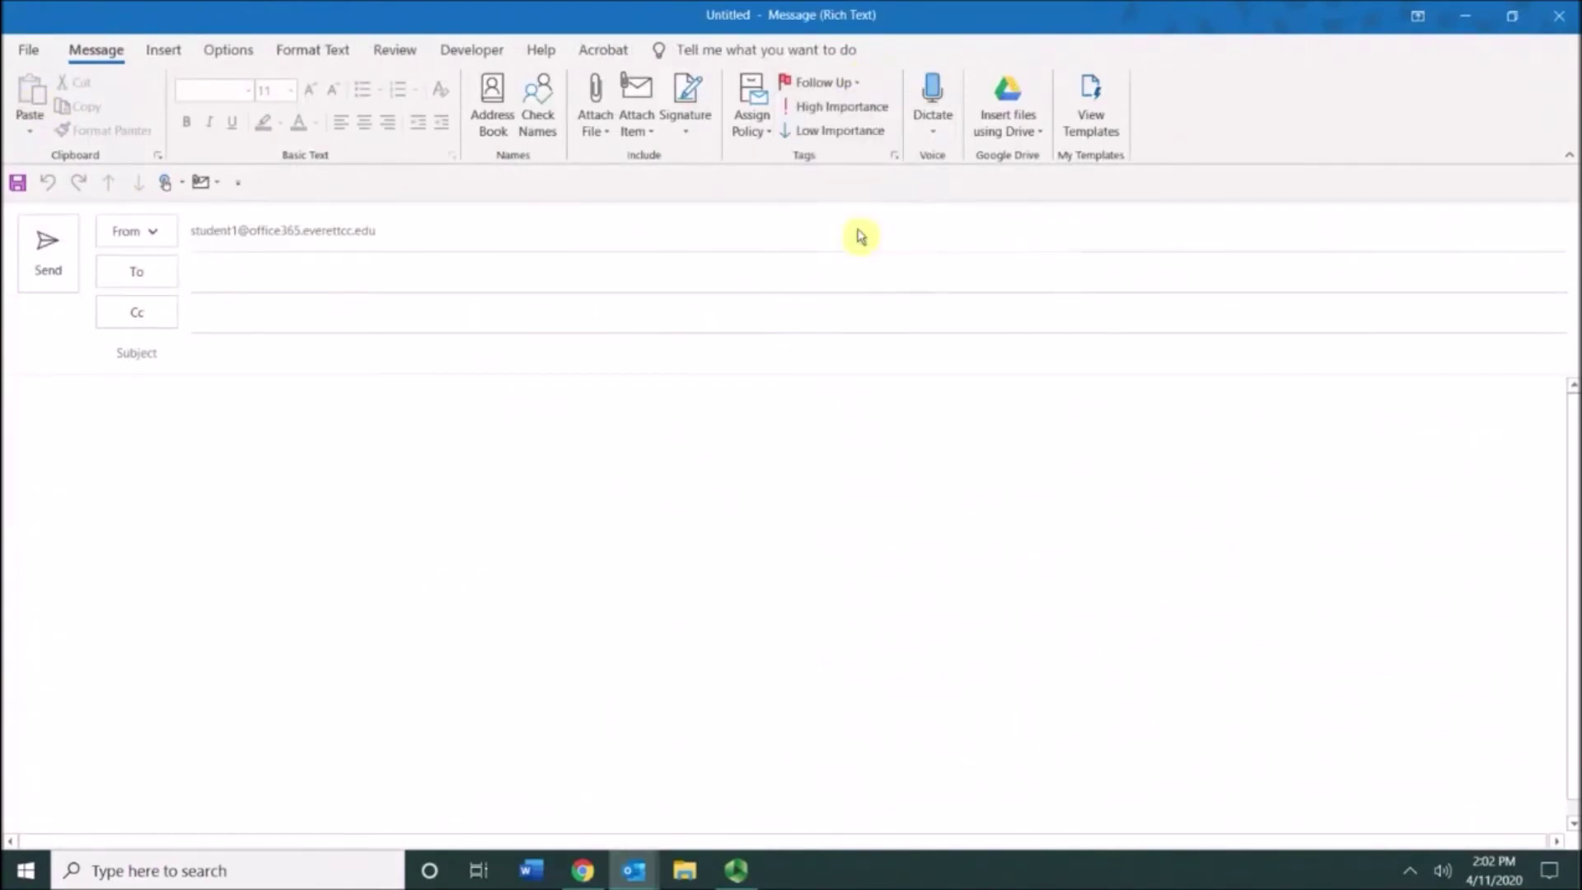
drag(808, 254, 837, 244)
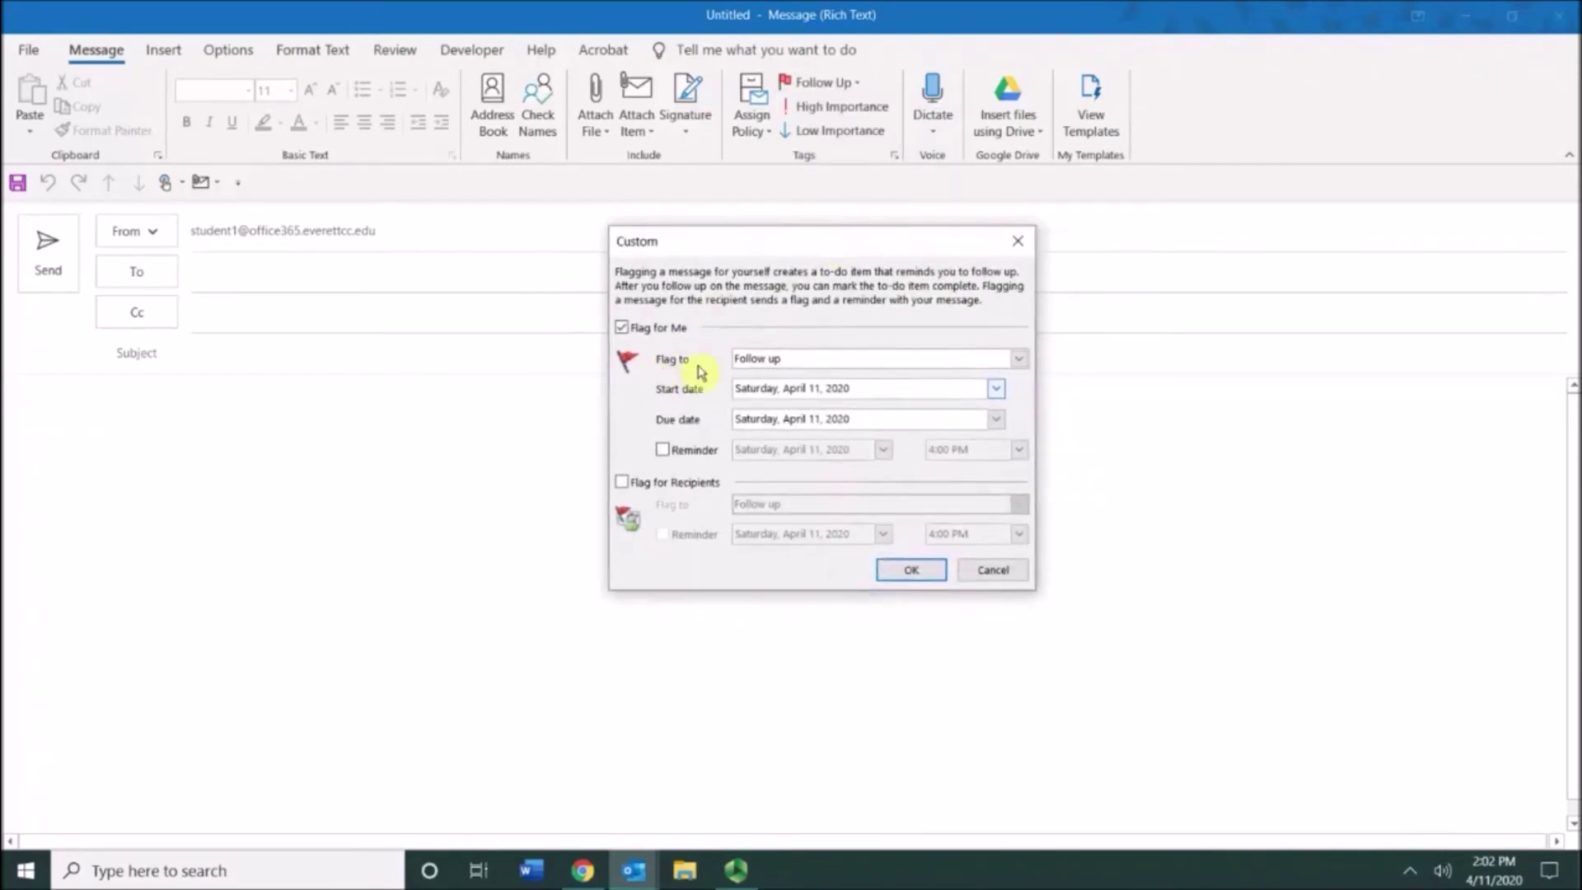
Step: Browse the Flag to list of flag types, then cancel the dialog without applying
click(1019, 359)
drag(1019, 421, 1021, 399)
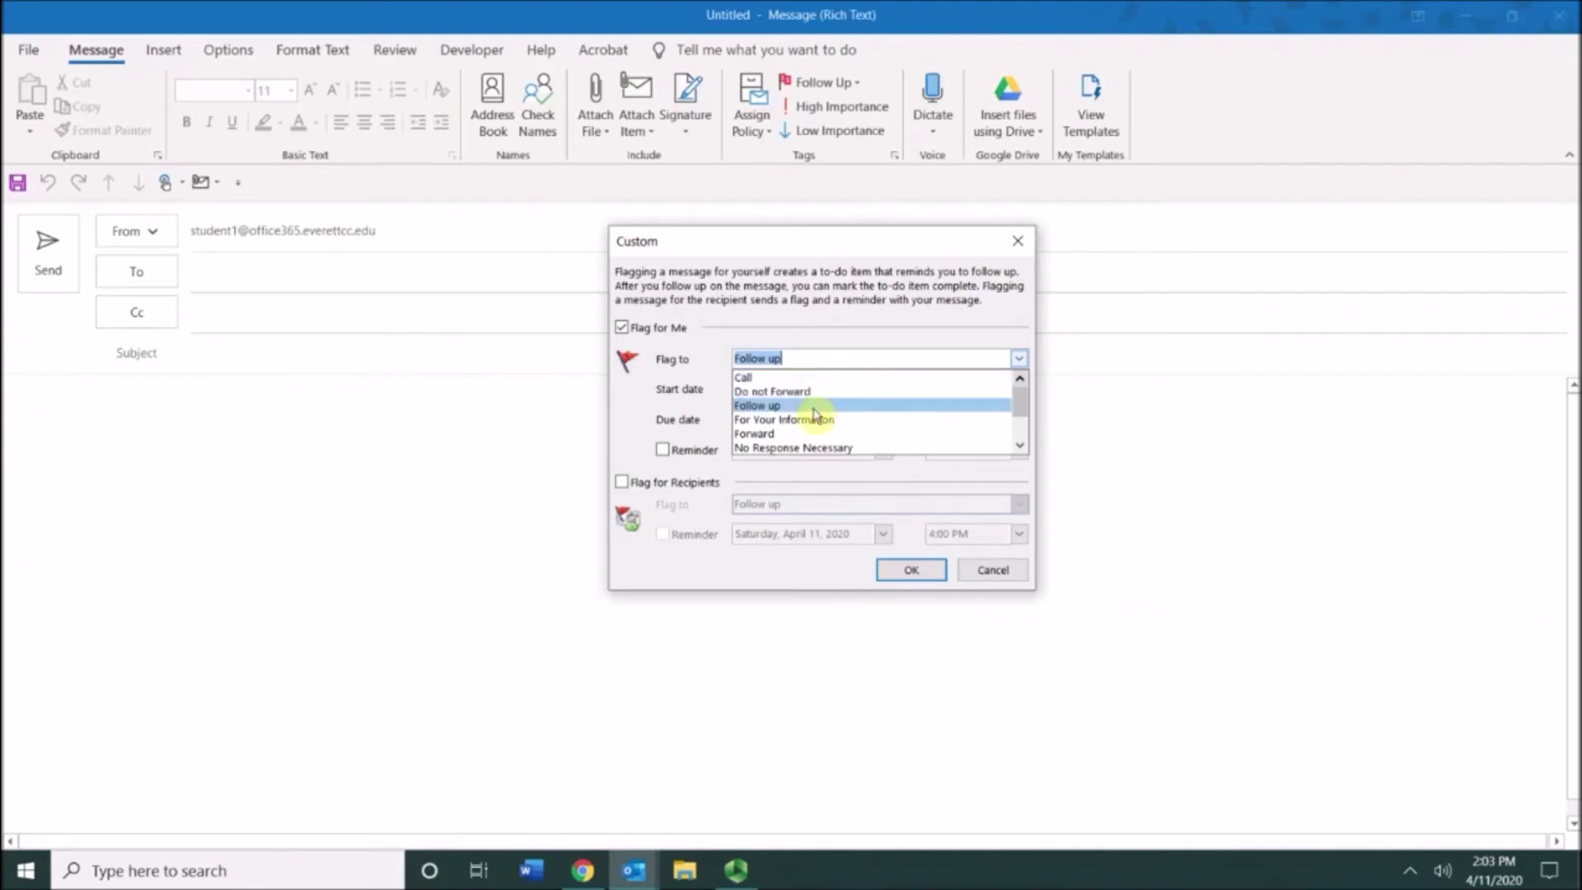
drag(1020, 404, 1022, 435)
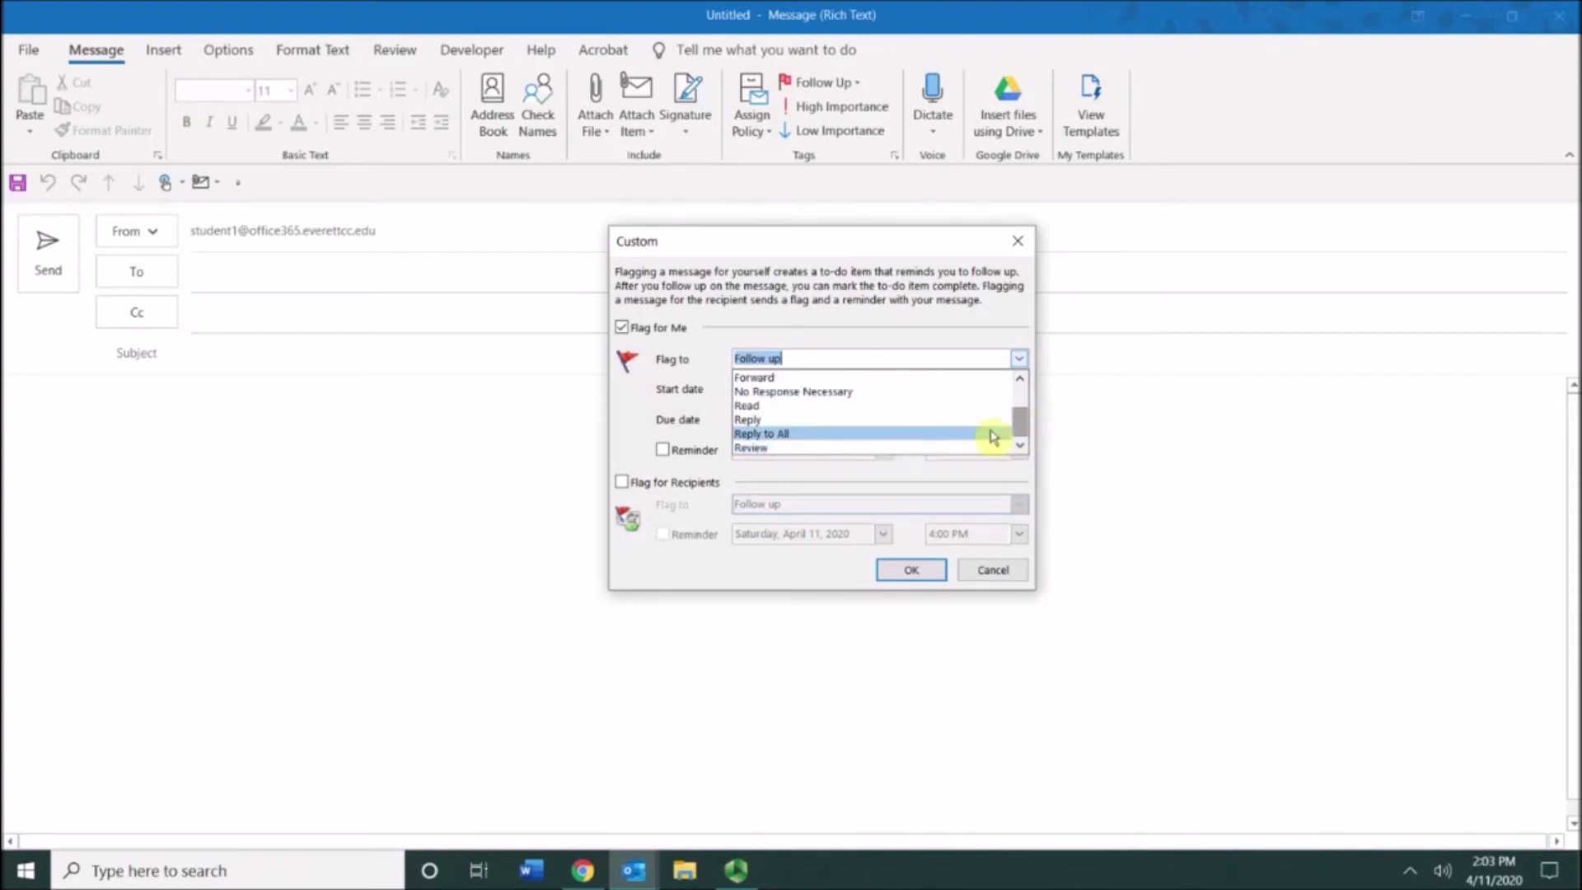
drag(1024, 417, 1023, 389)
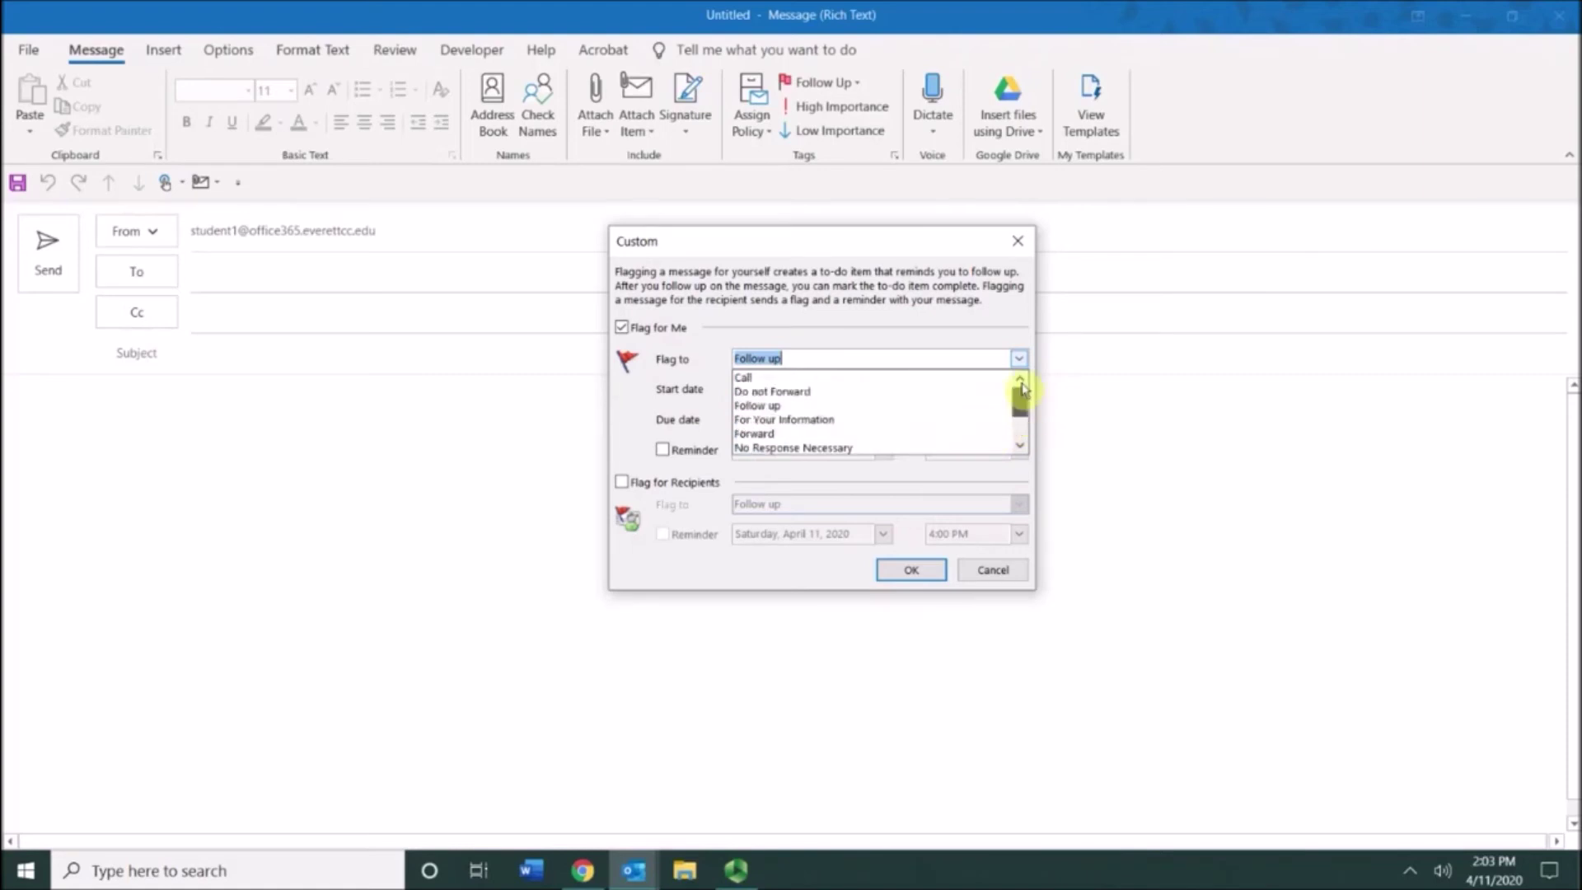
click(999, 577)
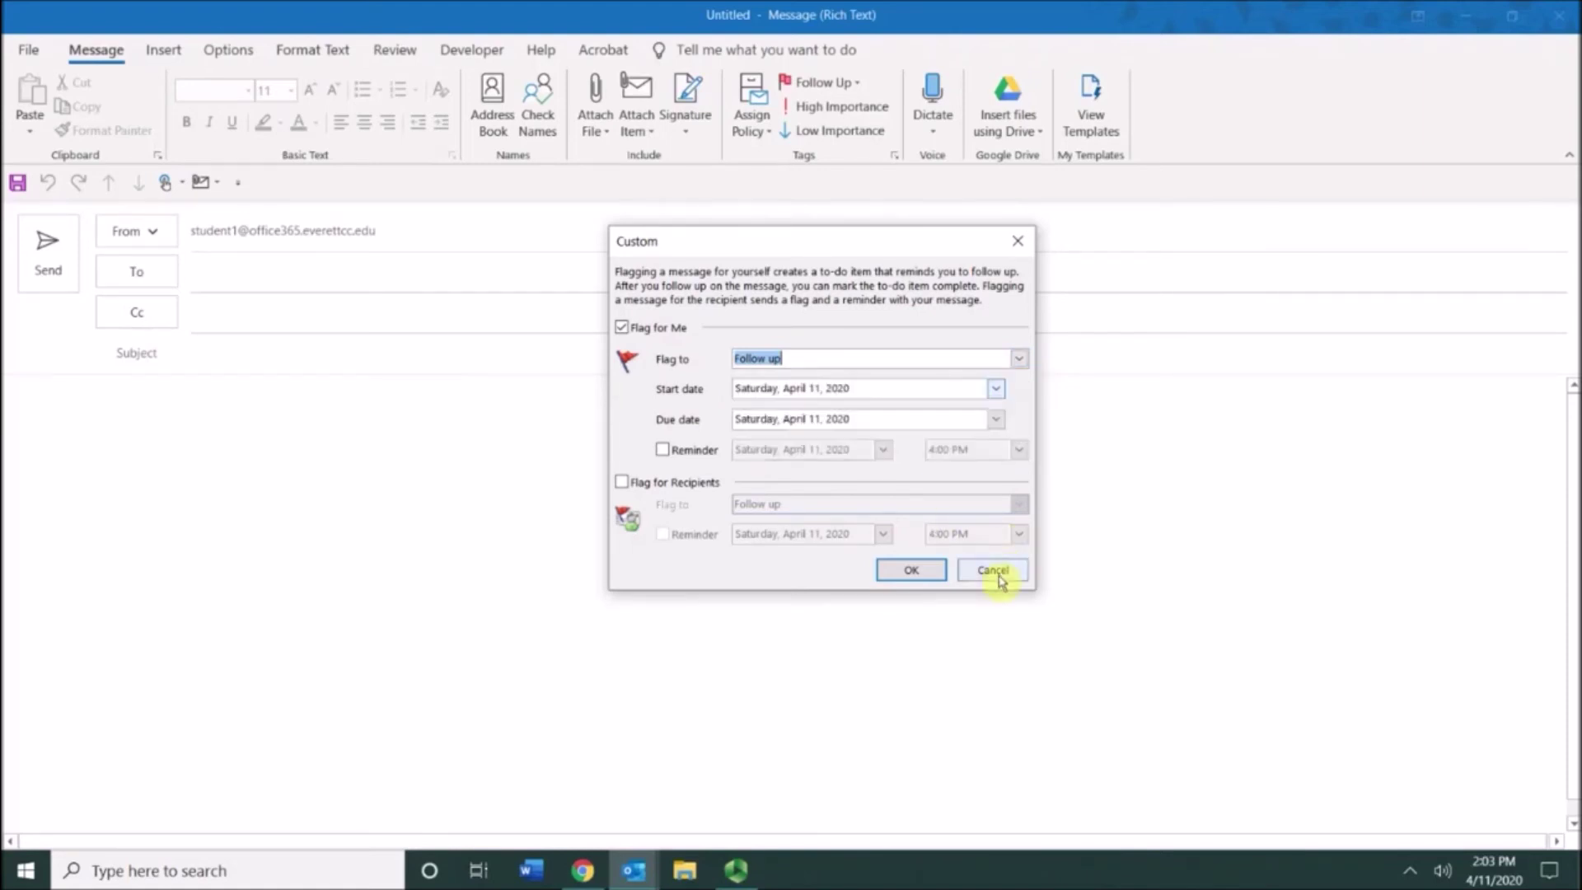
click(999, 577)
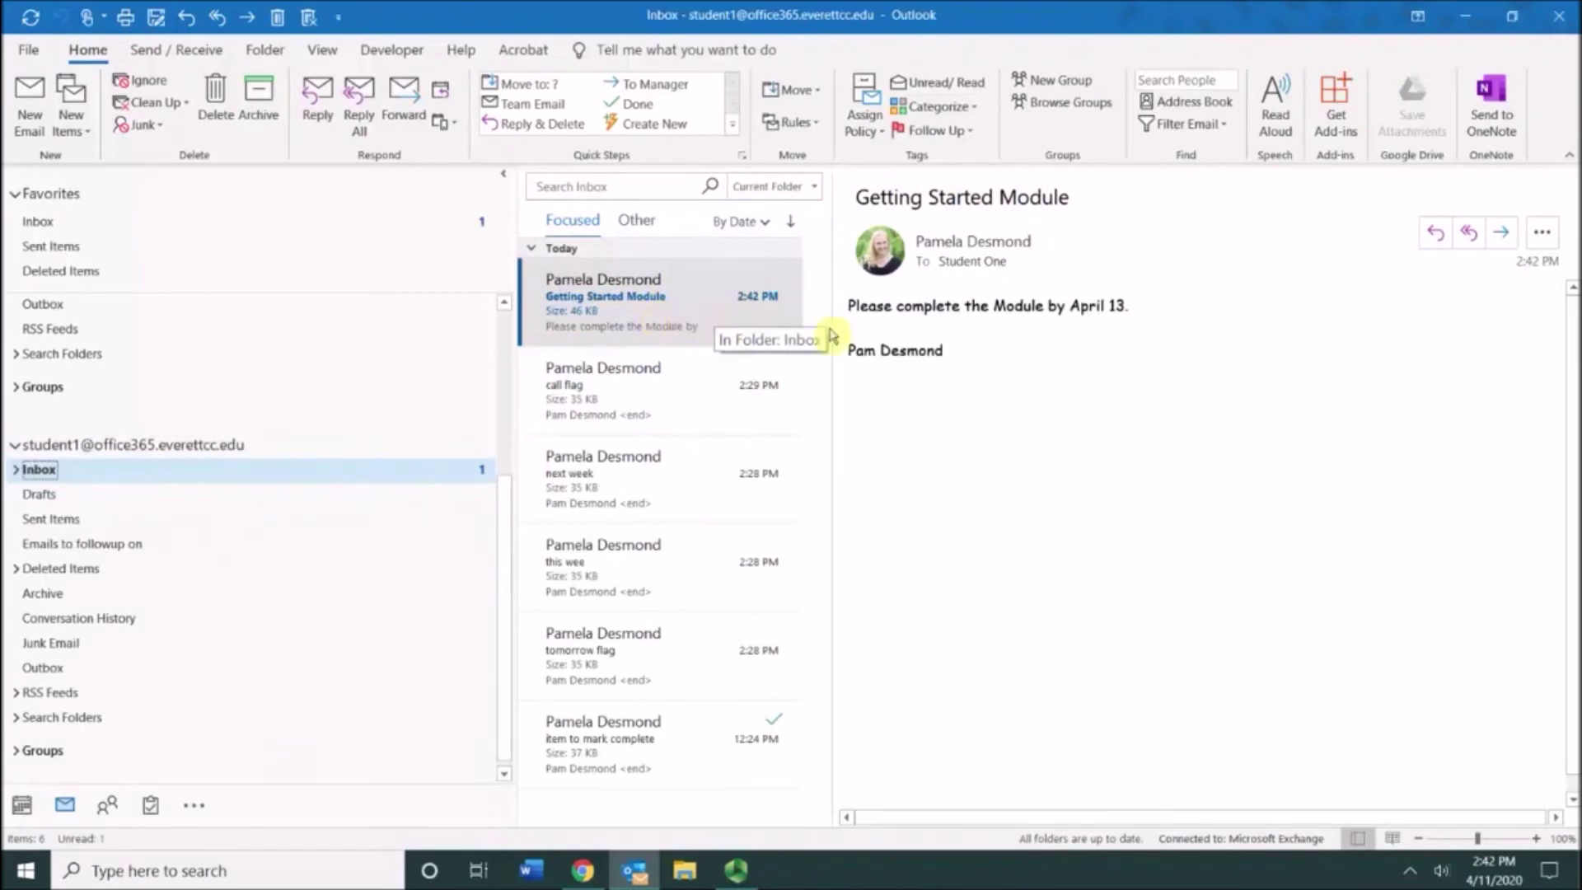
Step: Flag the Getting Started Module message with a custom due date of April 13 and a reminder
drag(852, 313, 1141, 311)
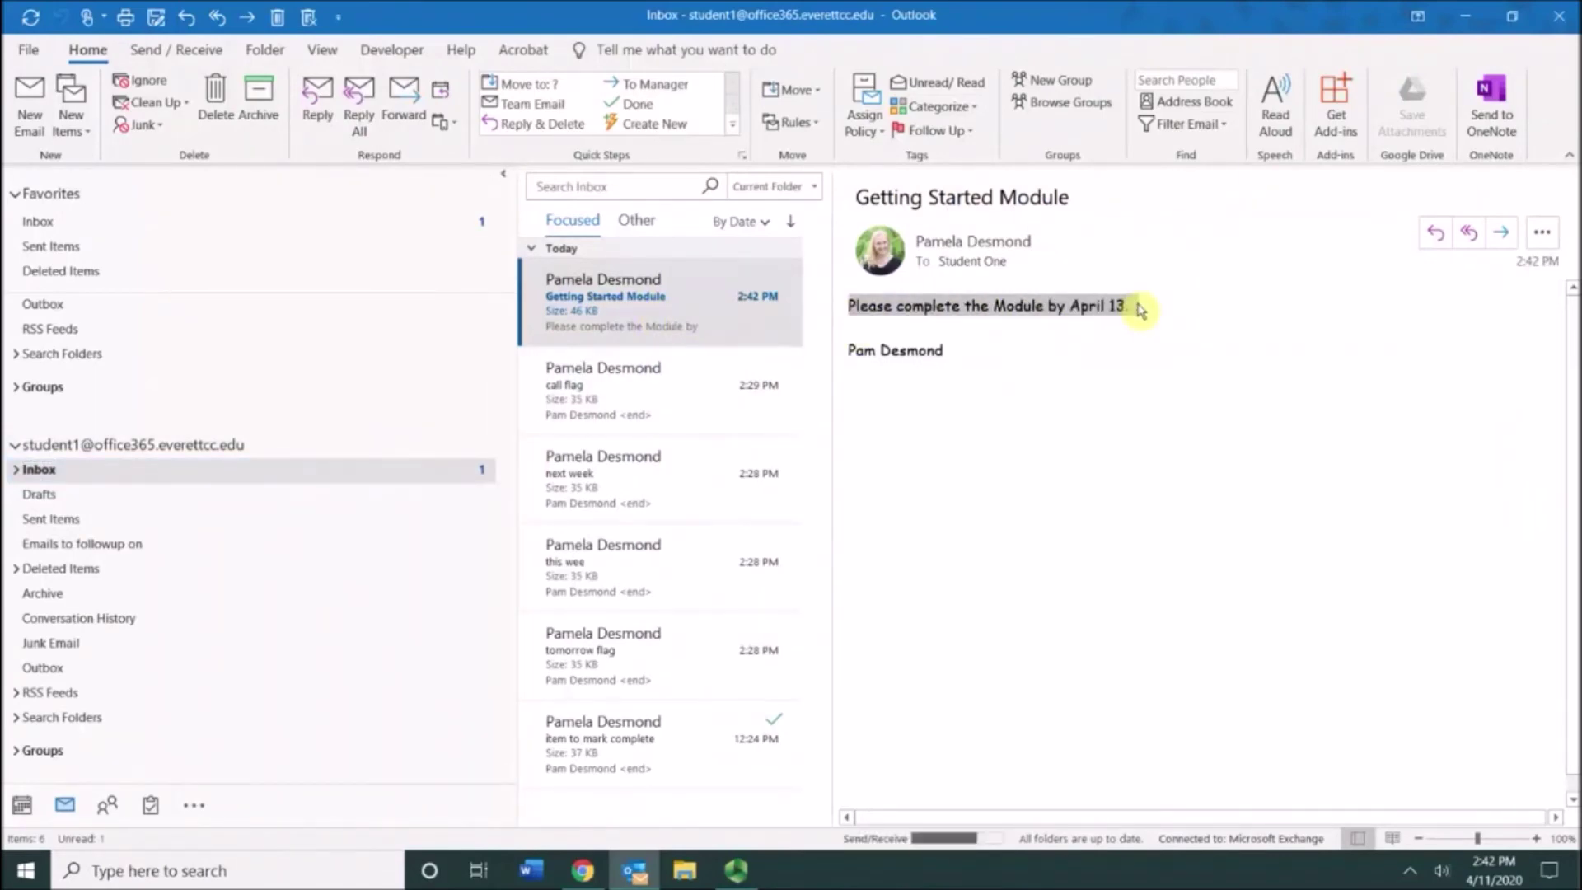
drag(1141, 311, 1154, 318)
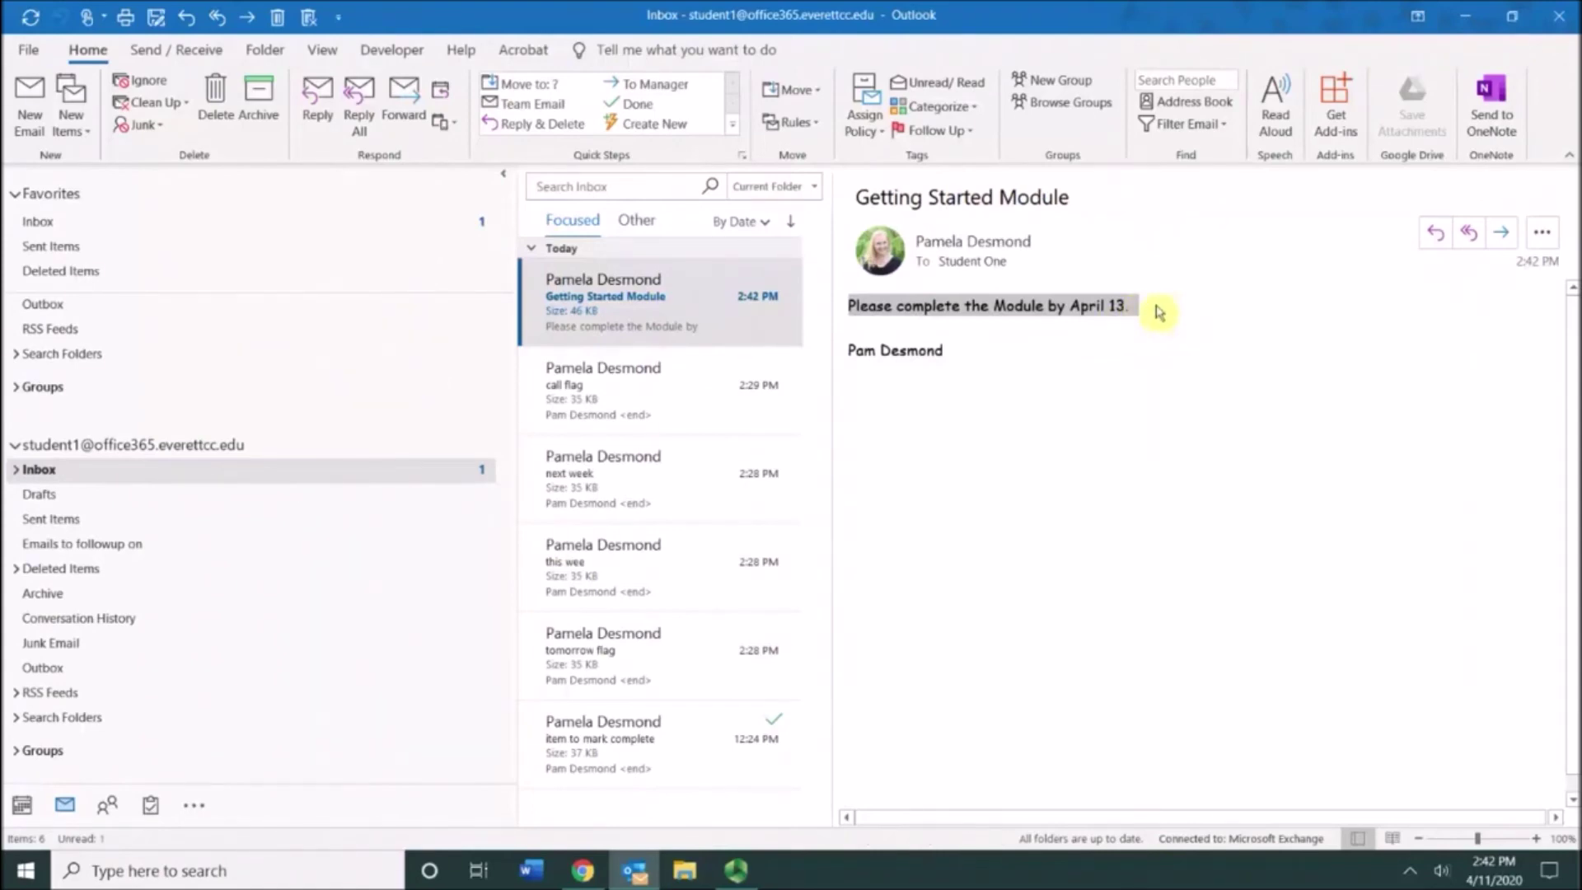
click(970, 133)
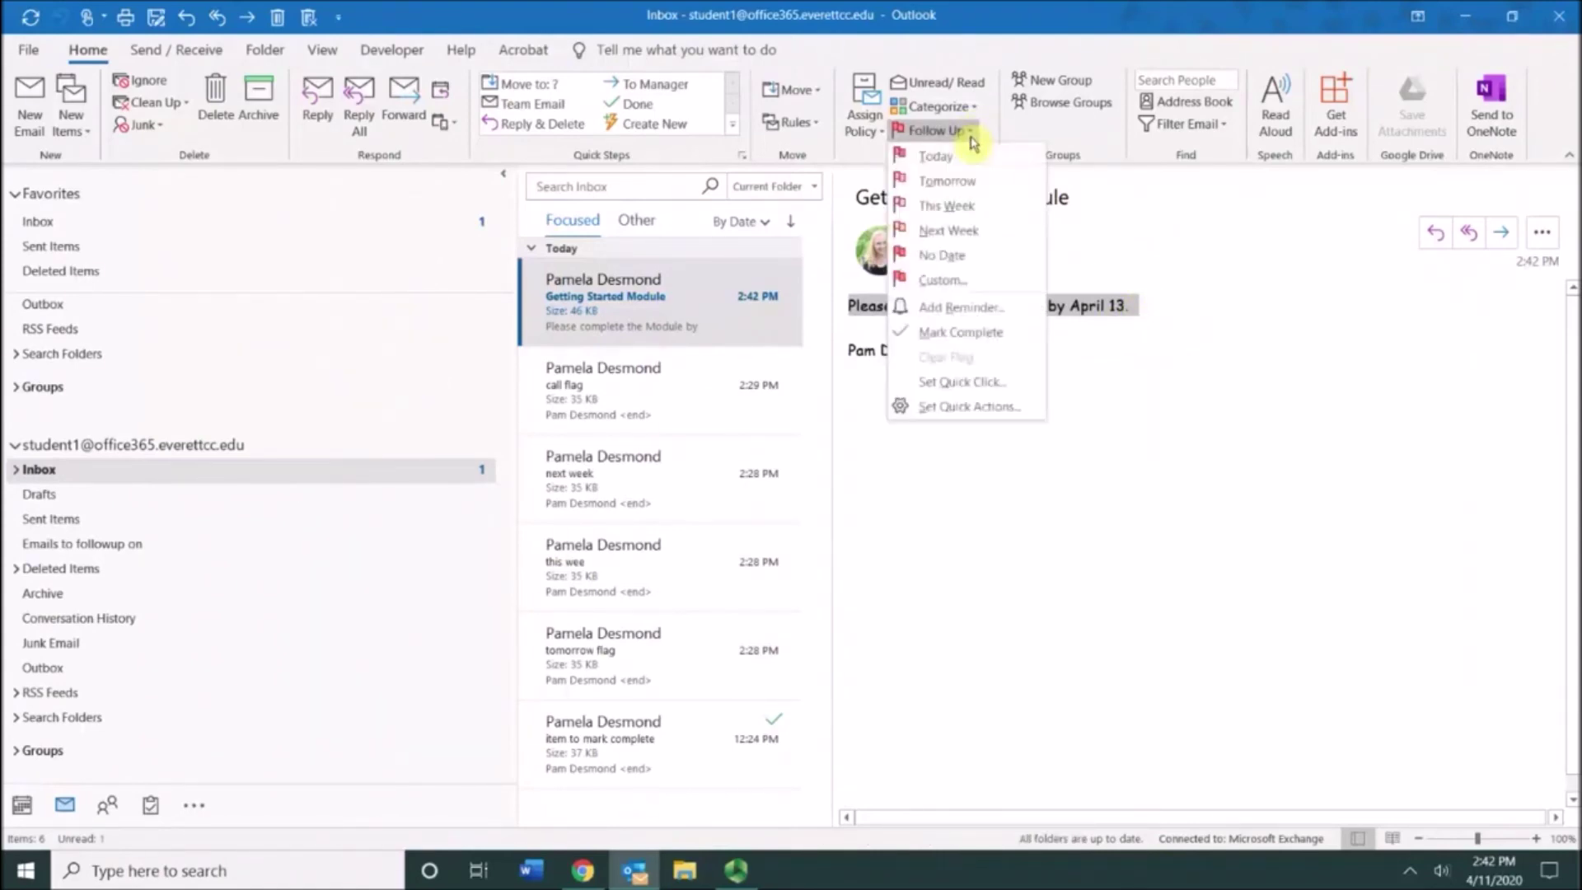
click(972, 280)
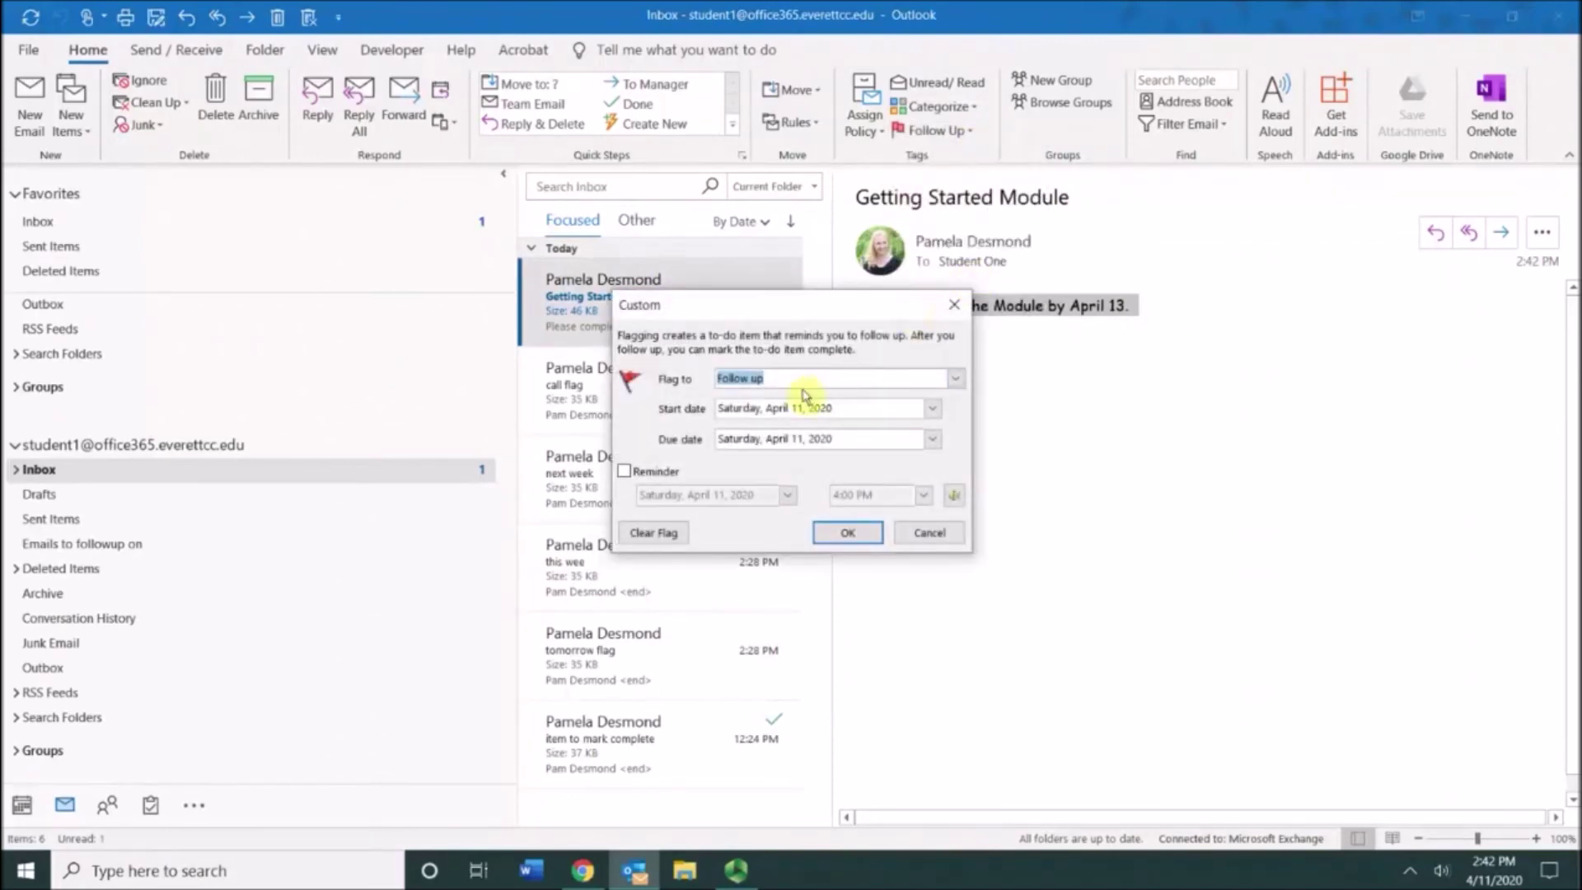
click(931, 438)
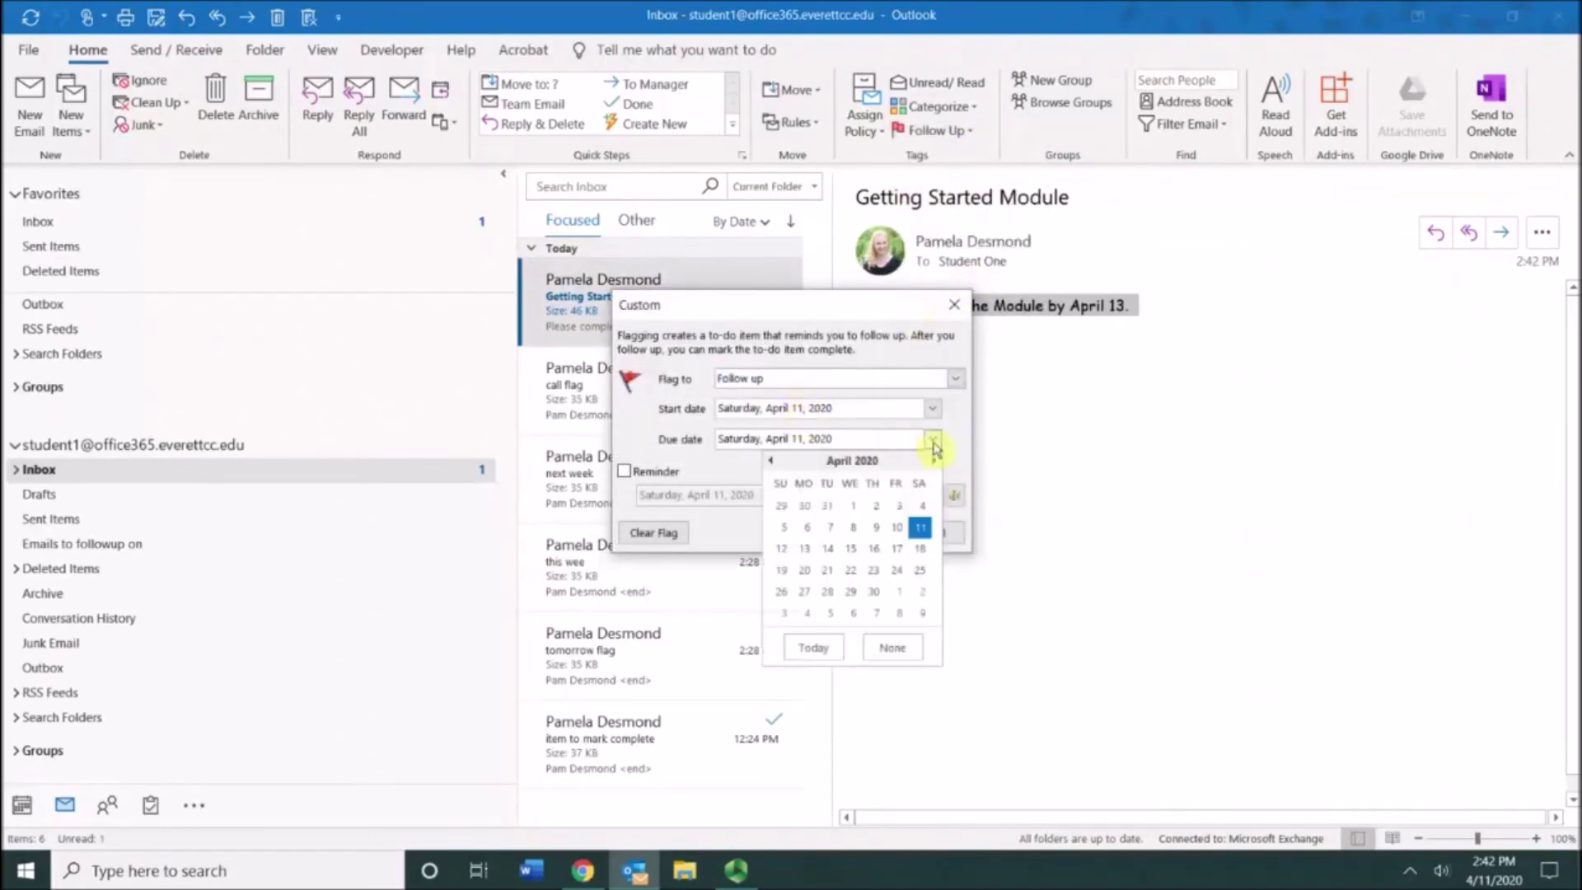
click(804, 548)
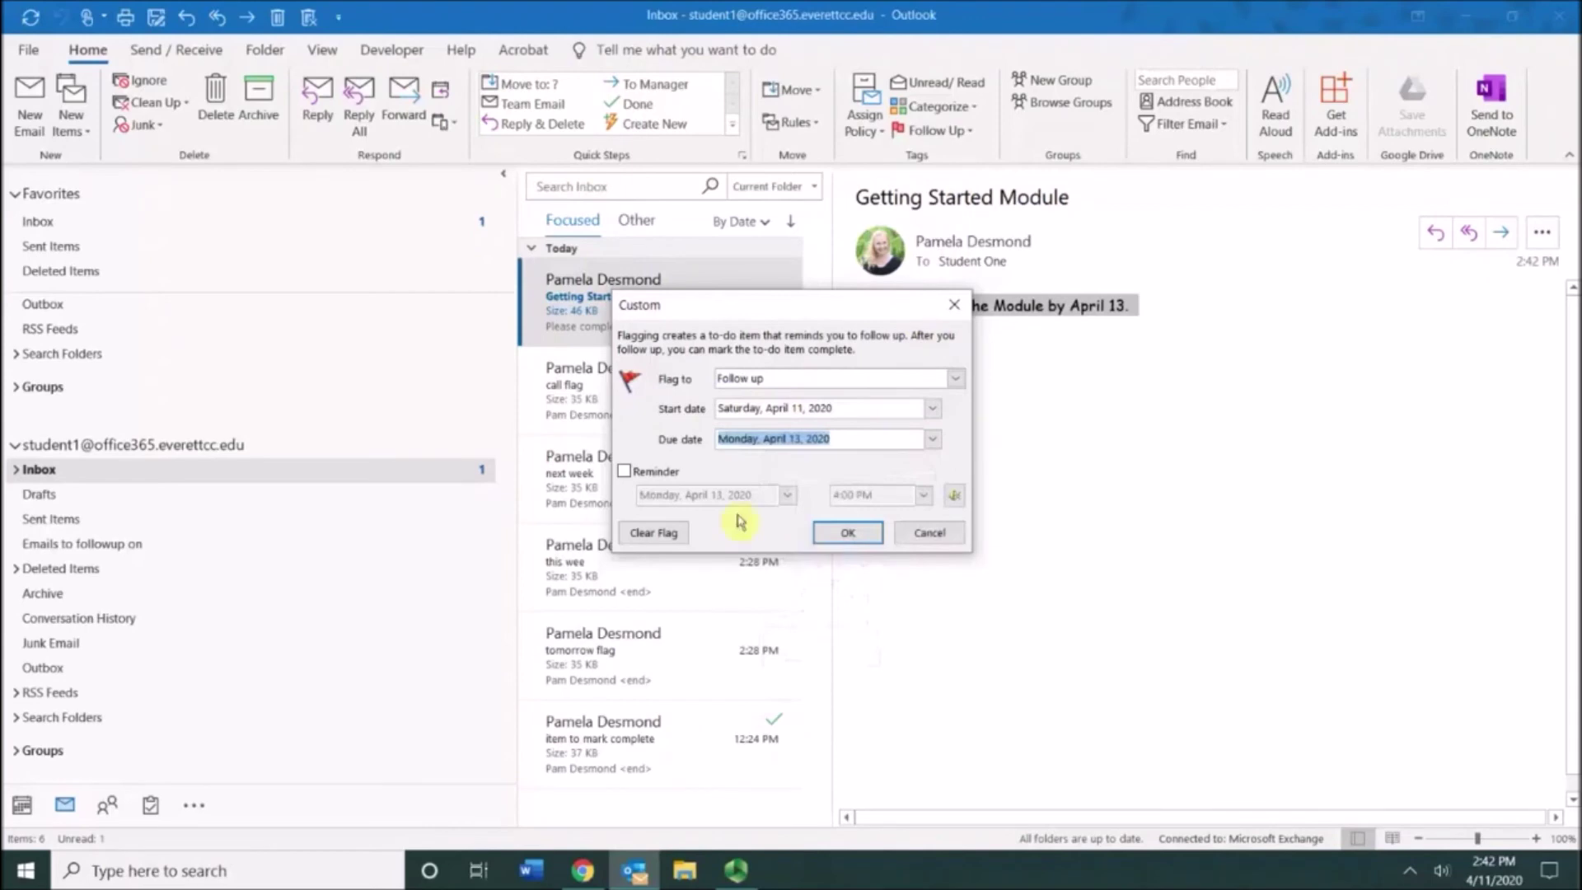
click(625, 471)
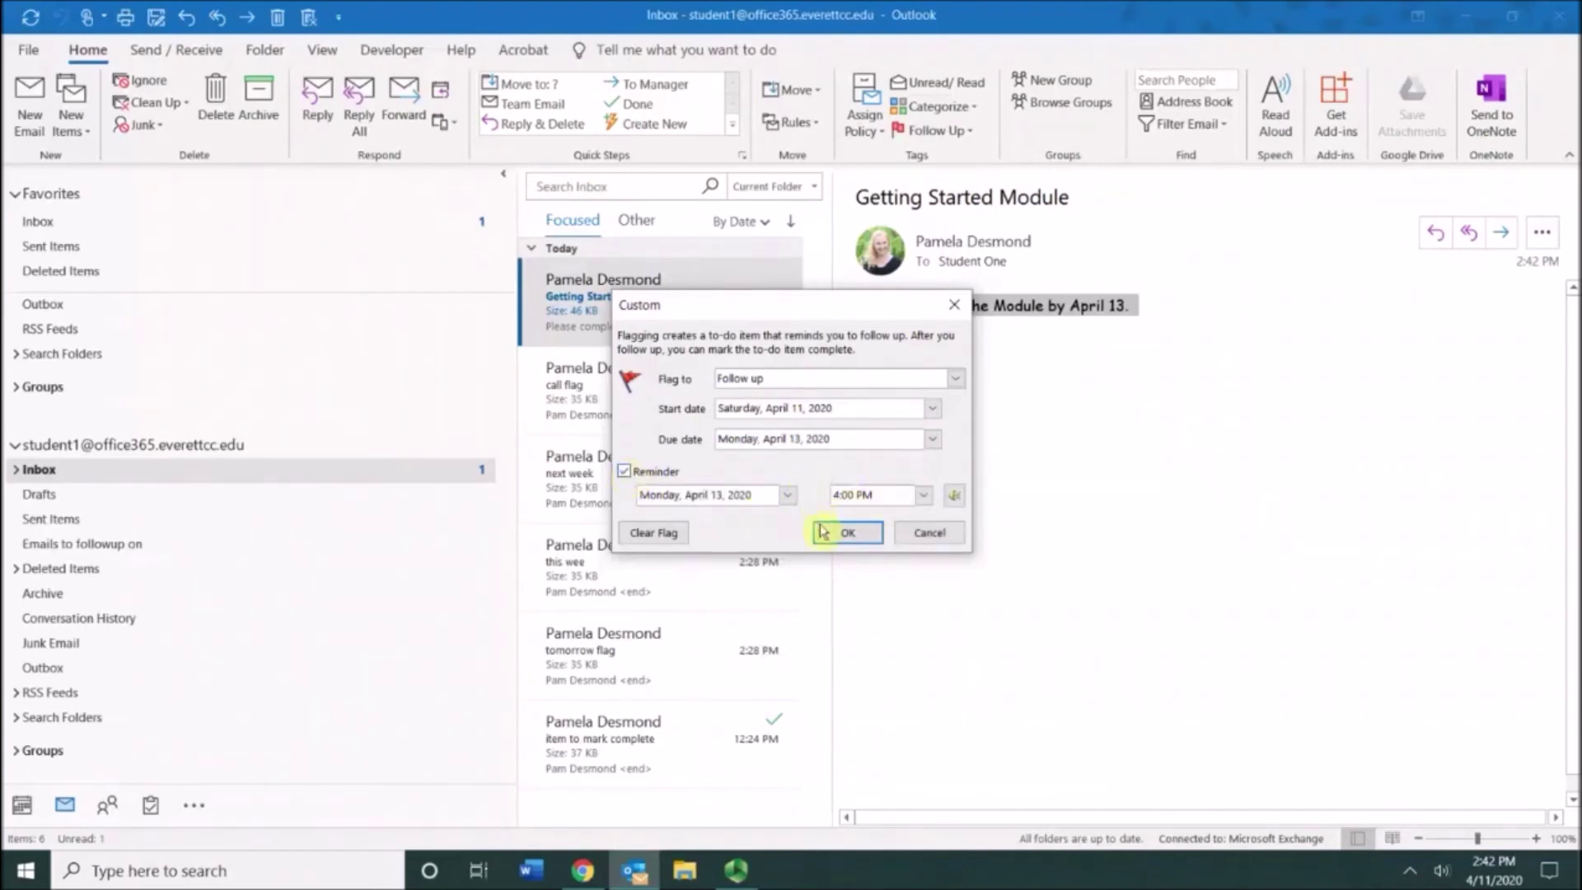
click(848, 532)
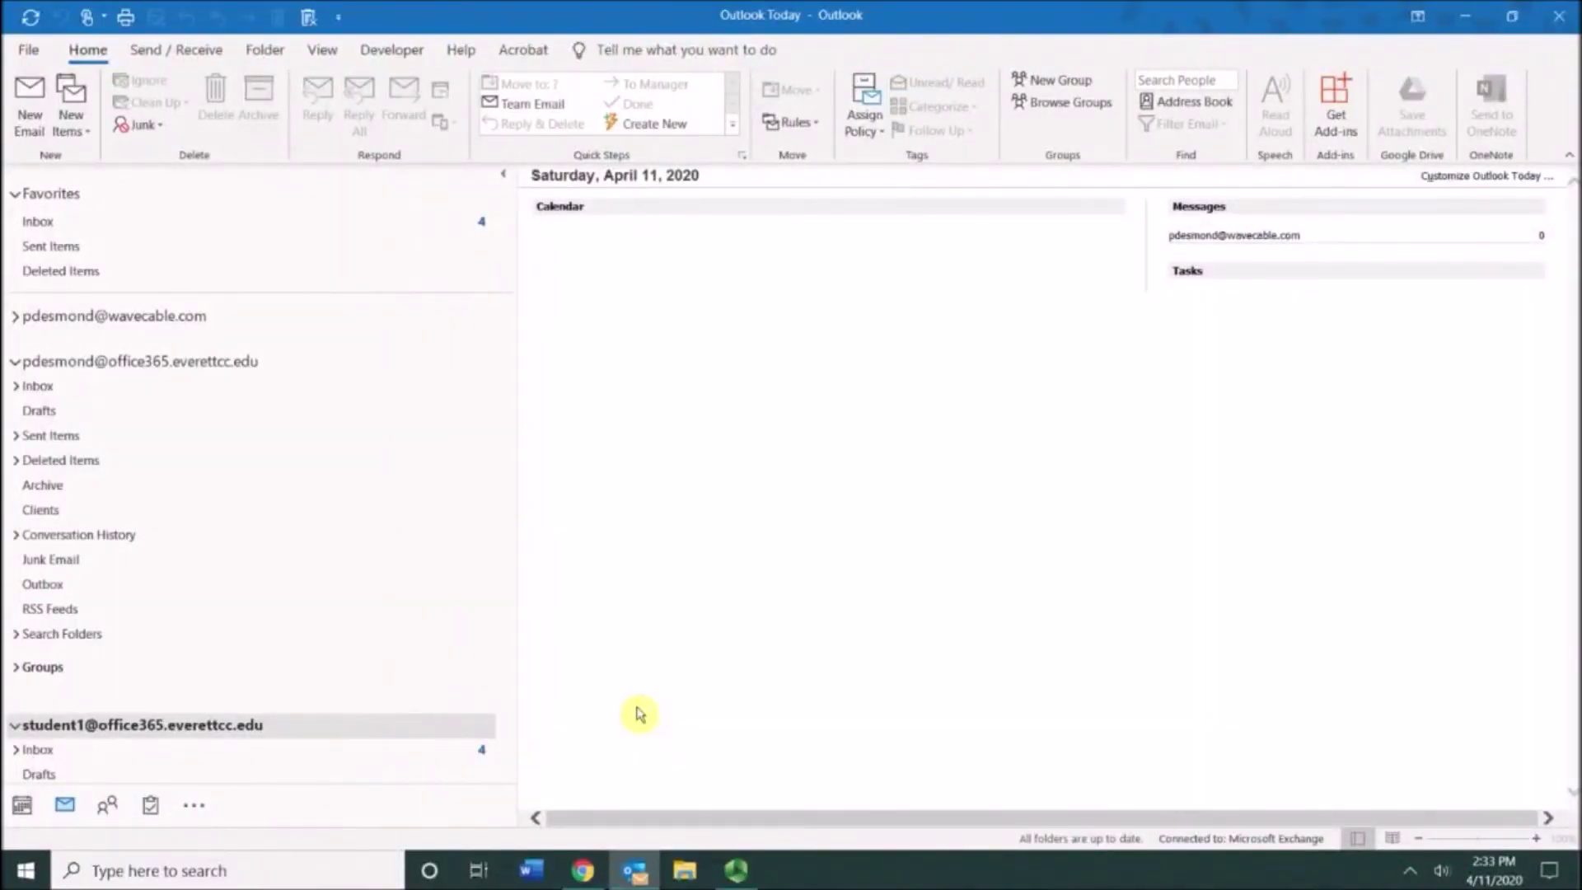
Step: View the To-Do List of flagged items, then switch to the April 2020 calendar
mouse_move(154, 816)
click(153, 814)
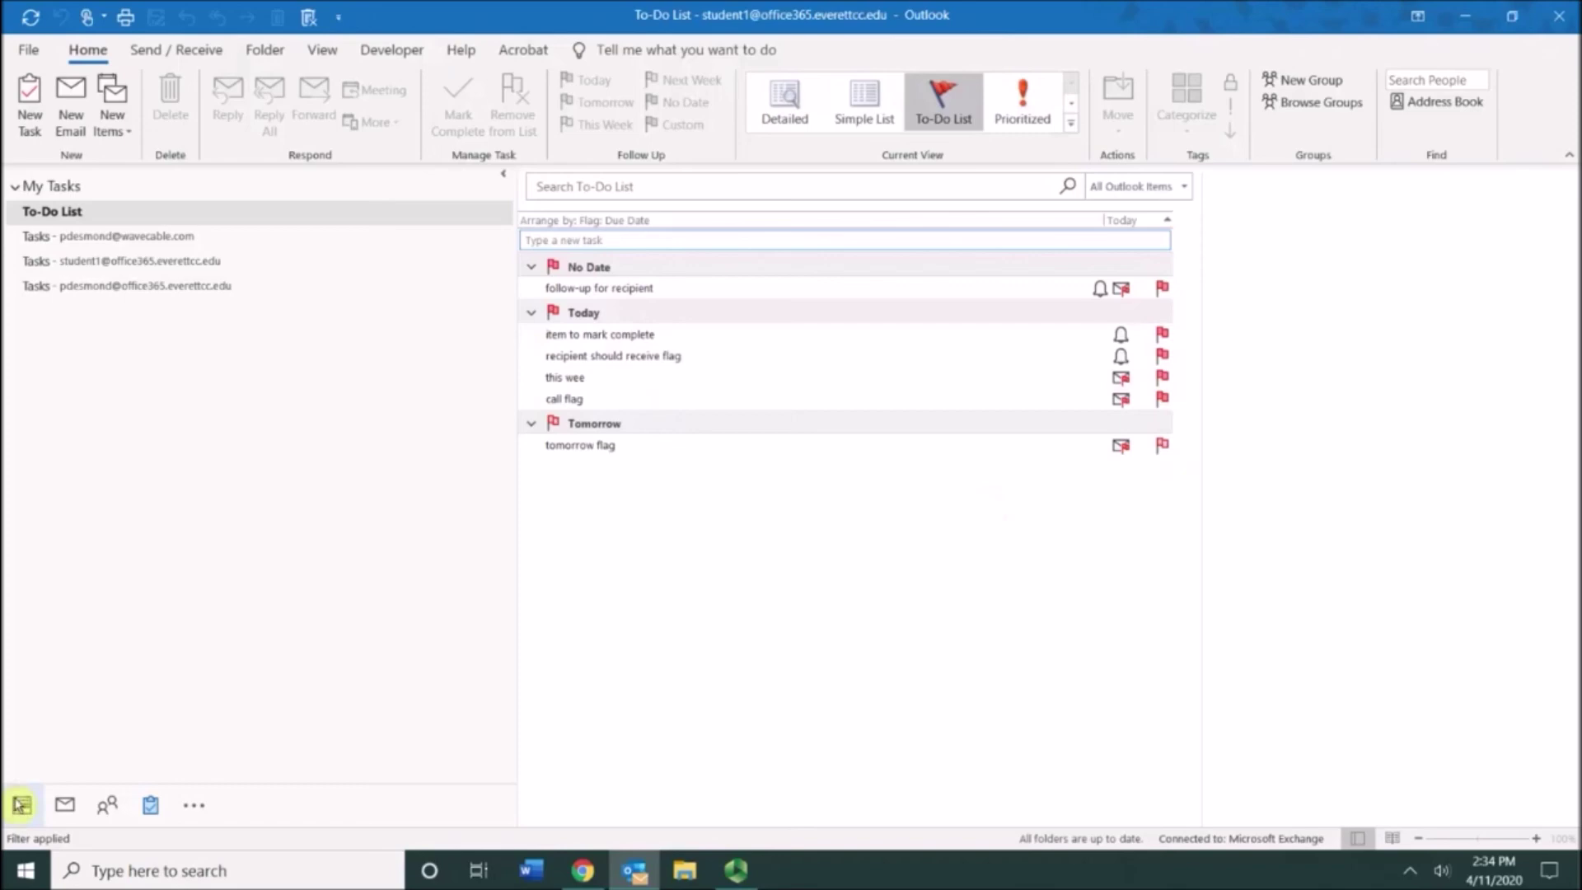
mouse_move(20, 808)
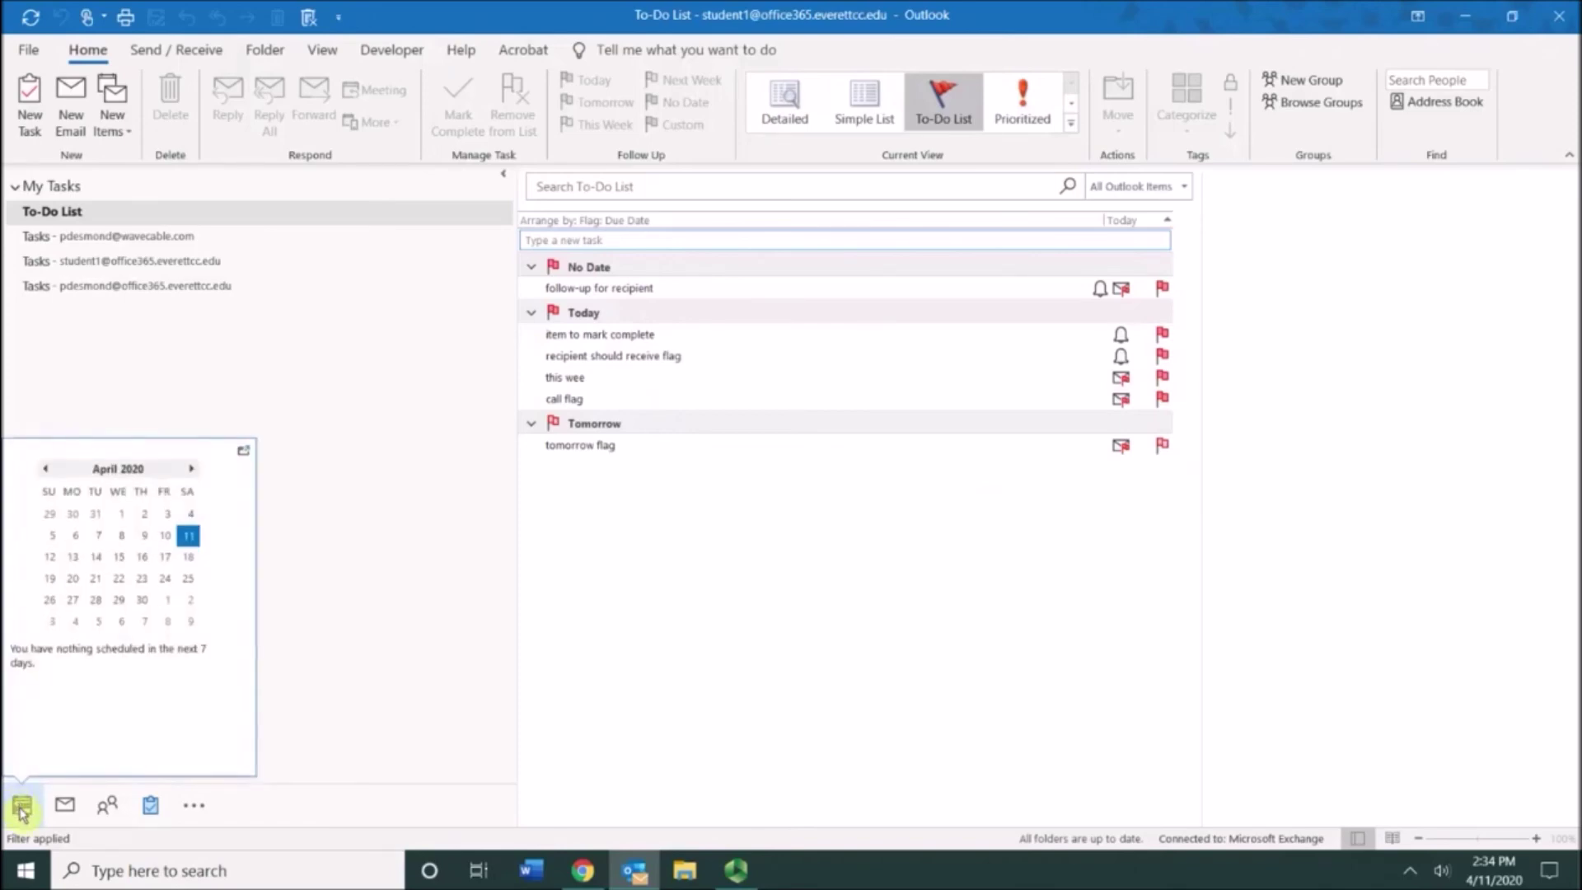
click(22, 809)
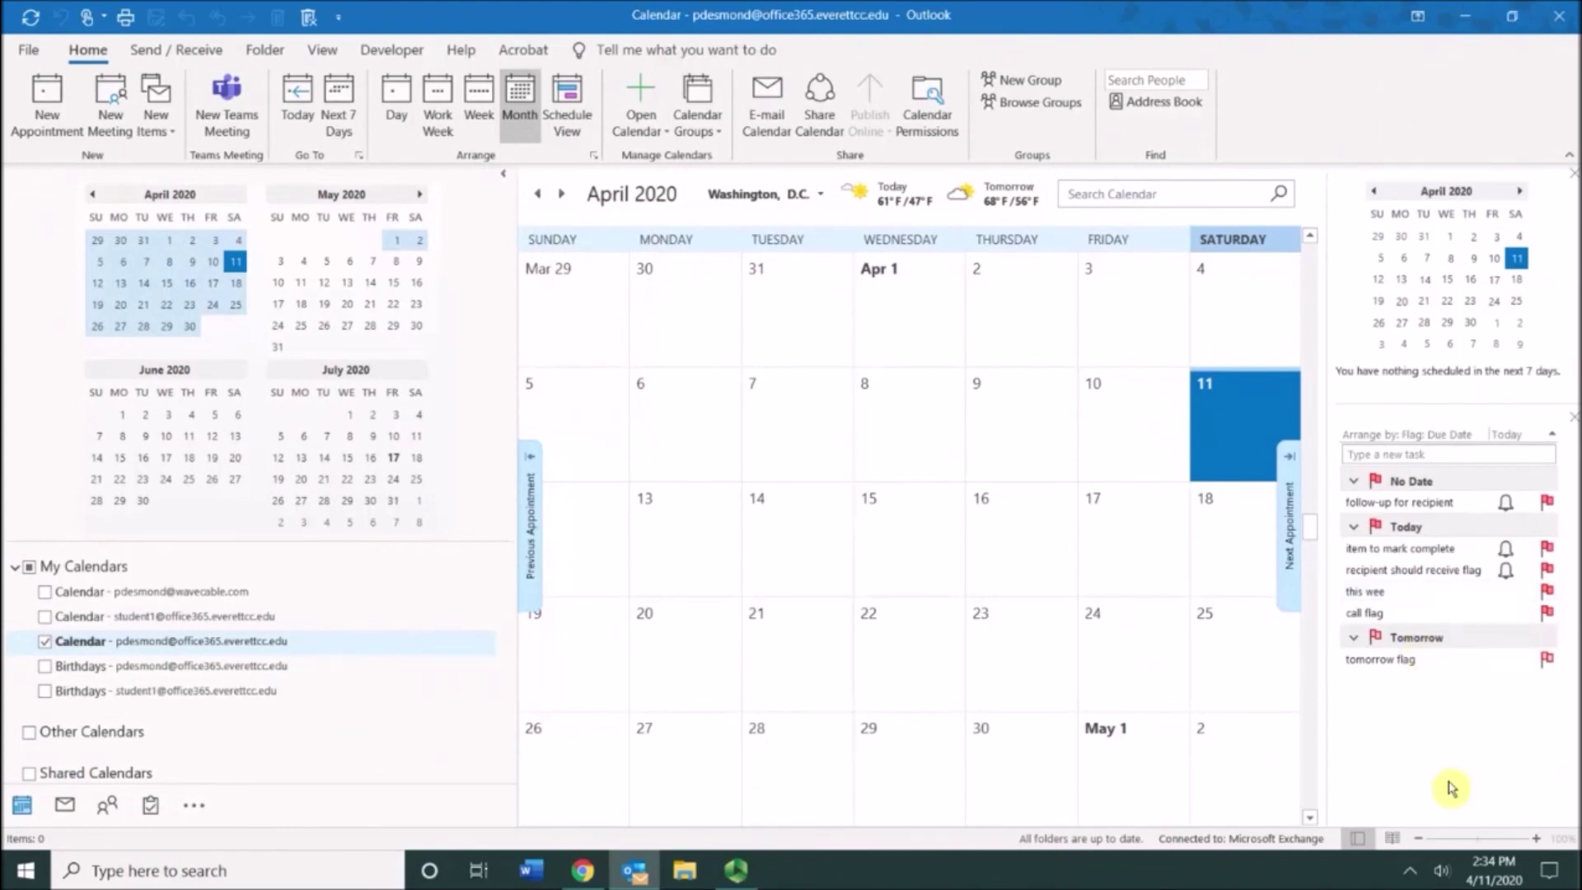
click(323, 51)
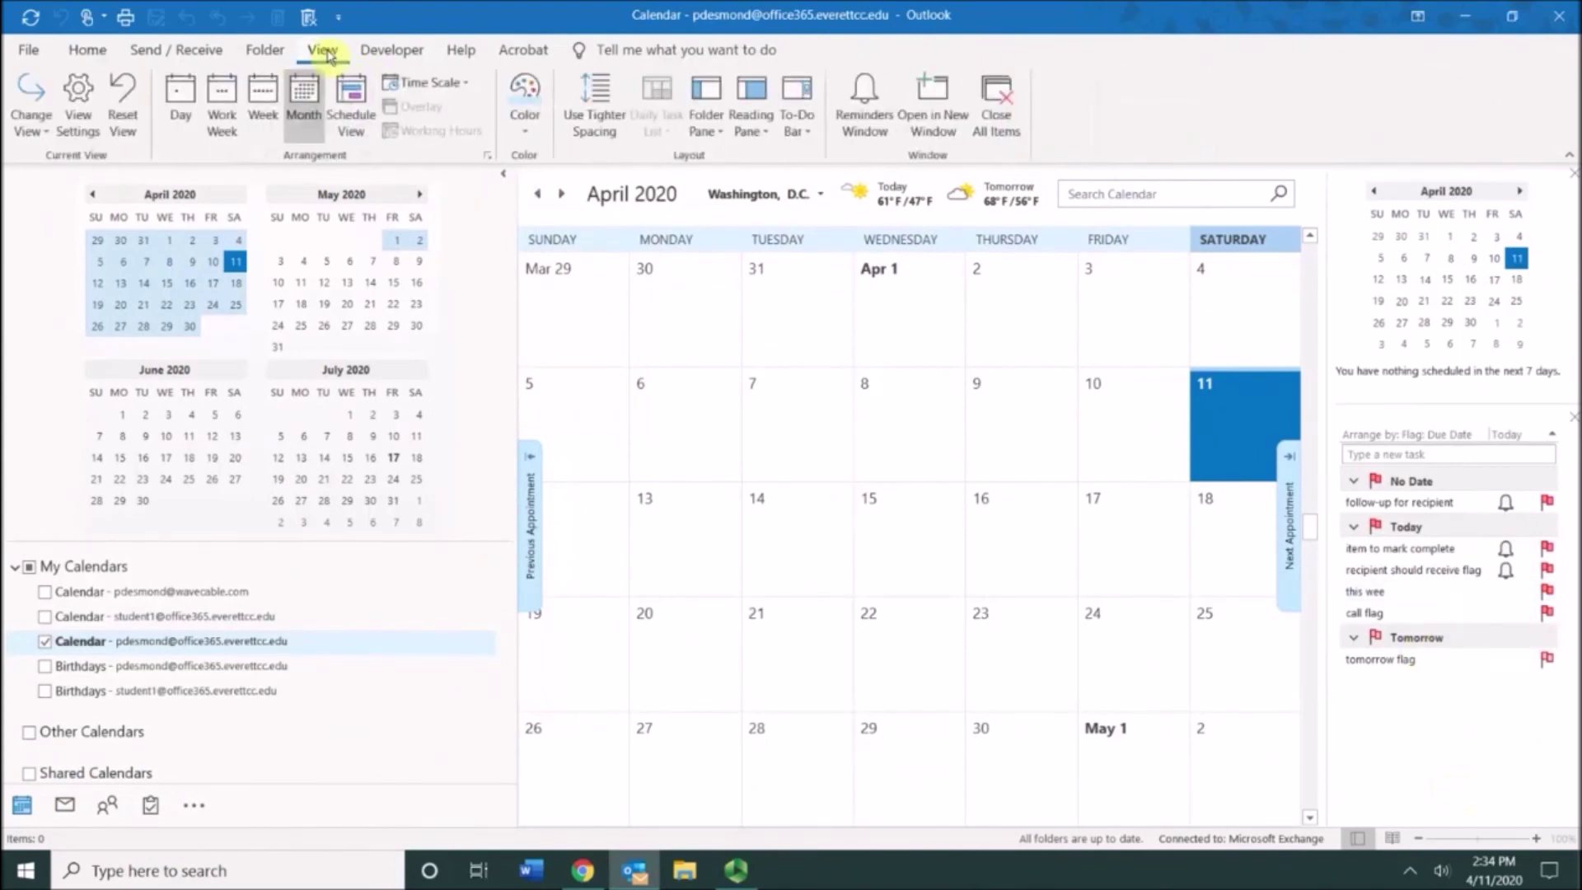
click(808, 138)
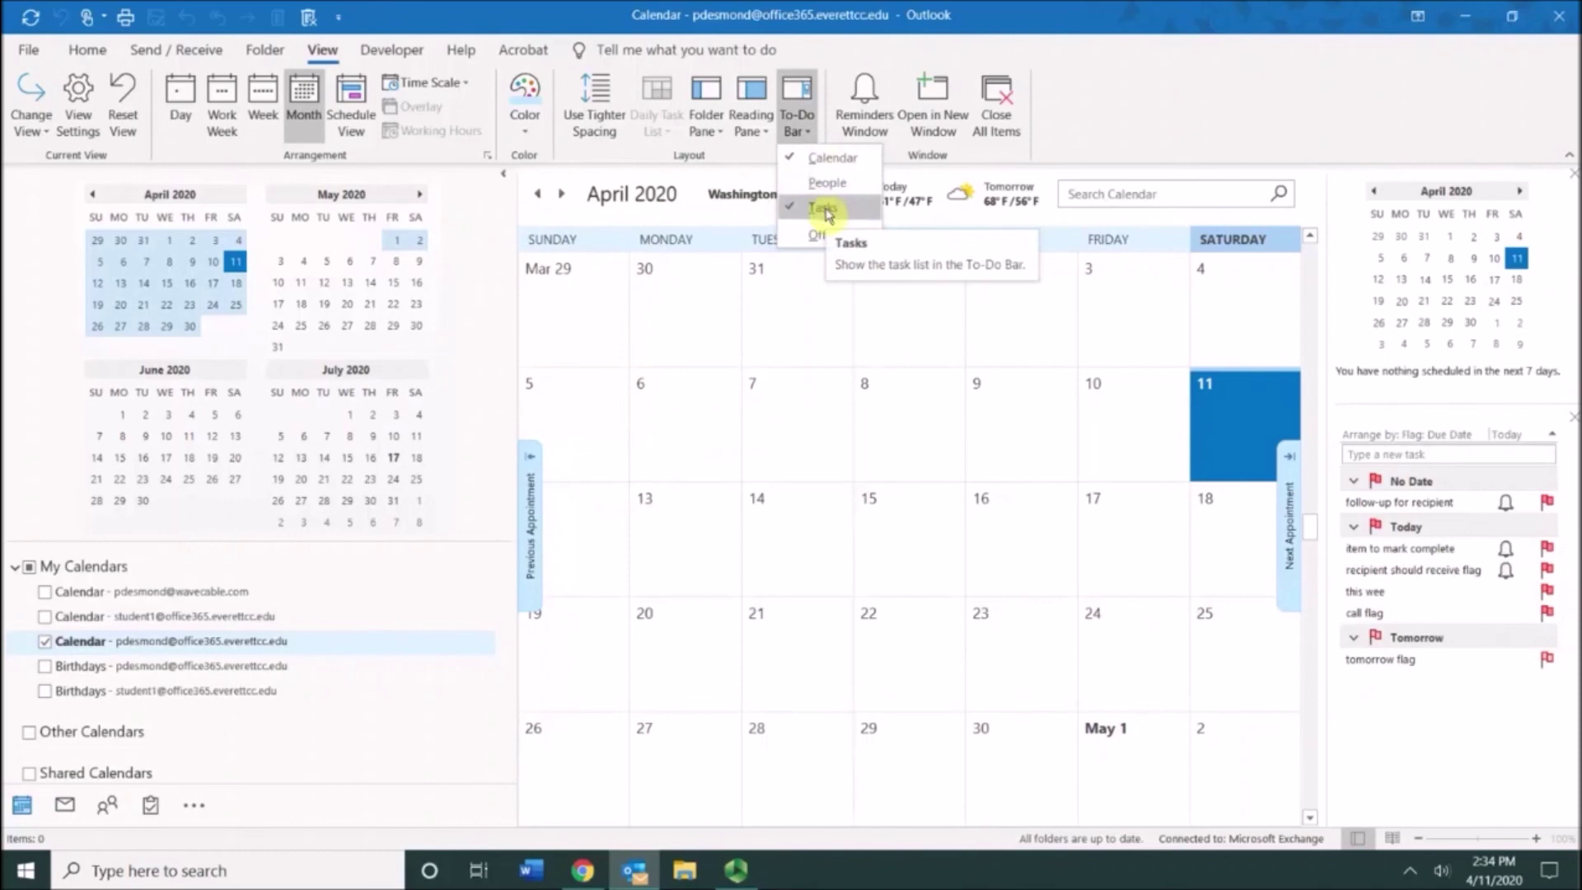
click(1253, 70)
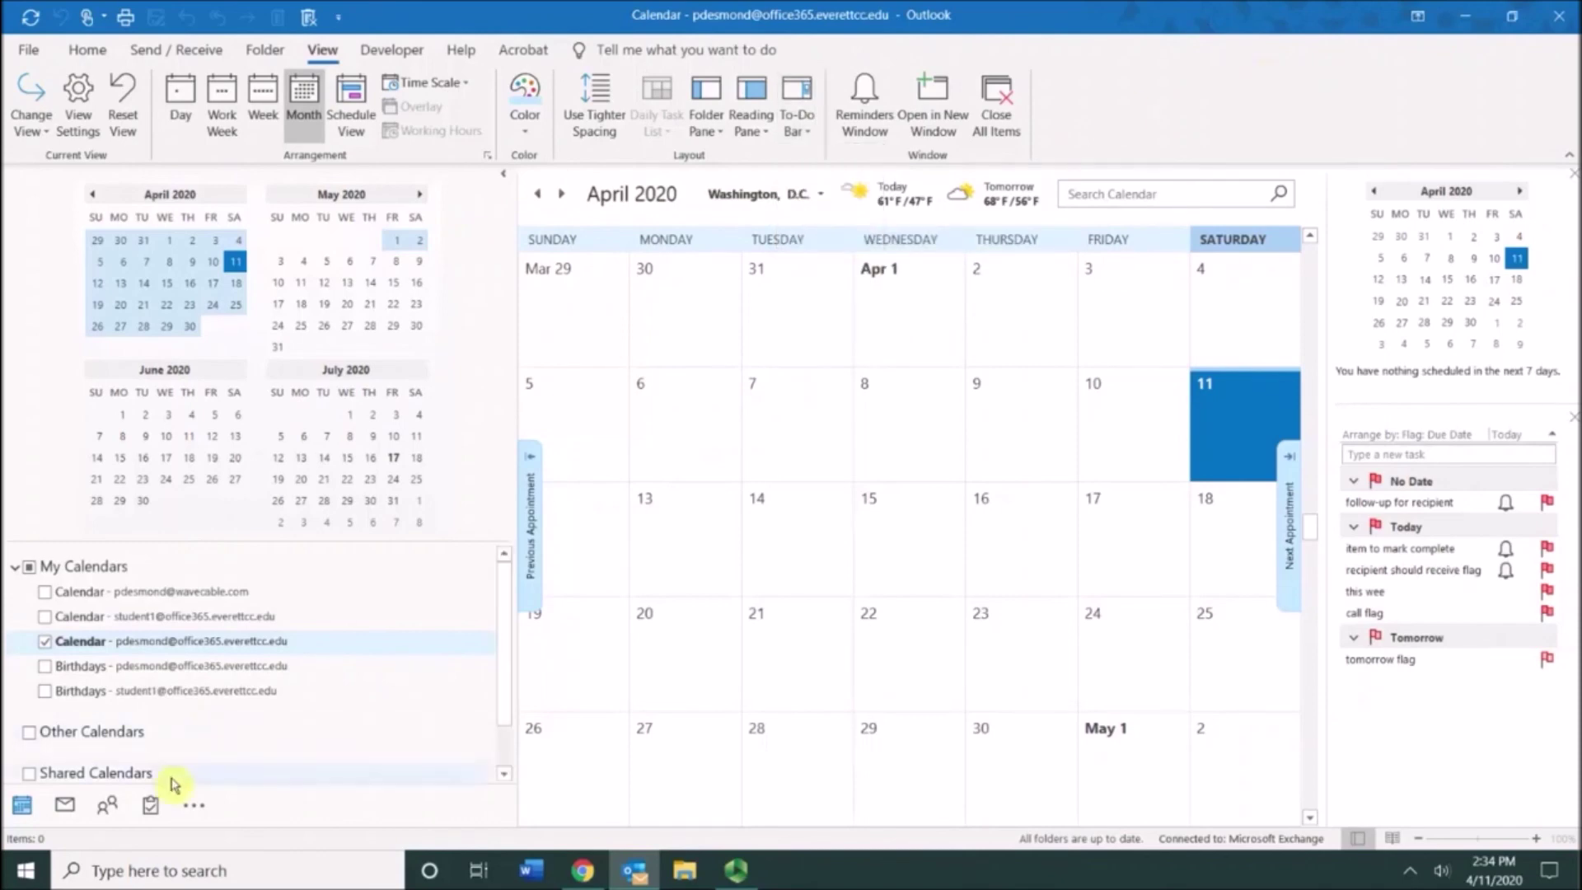
click(149, 810)
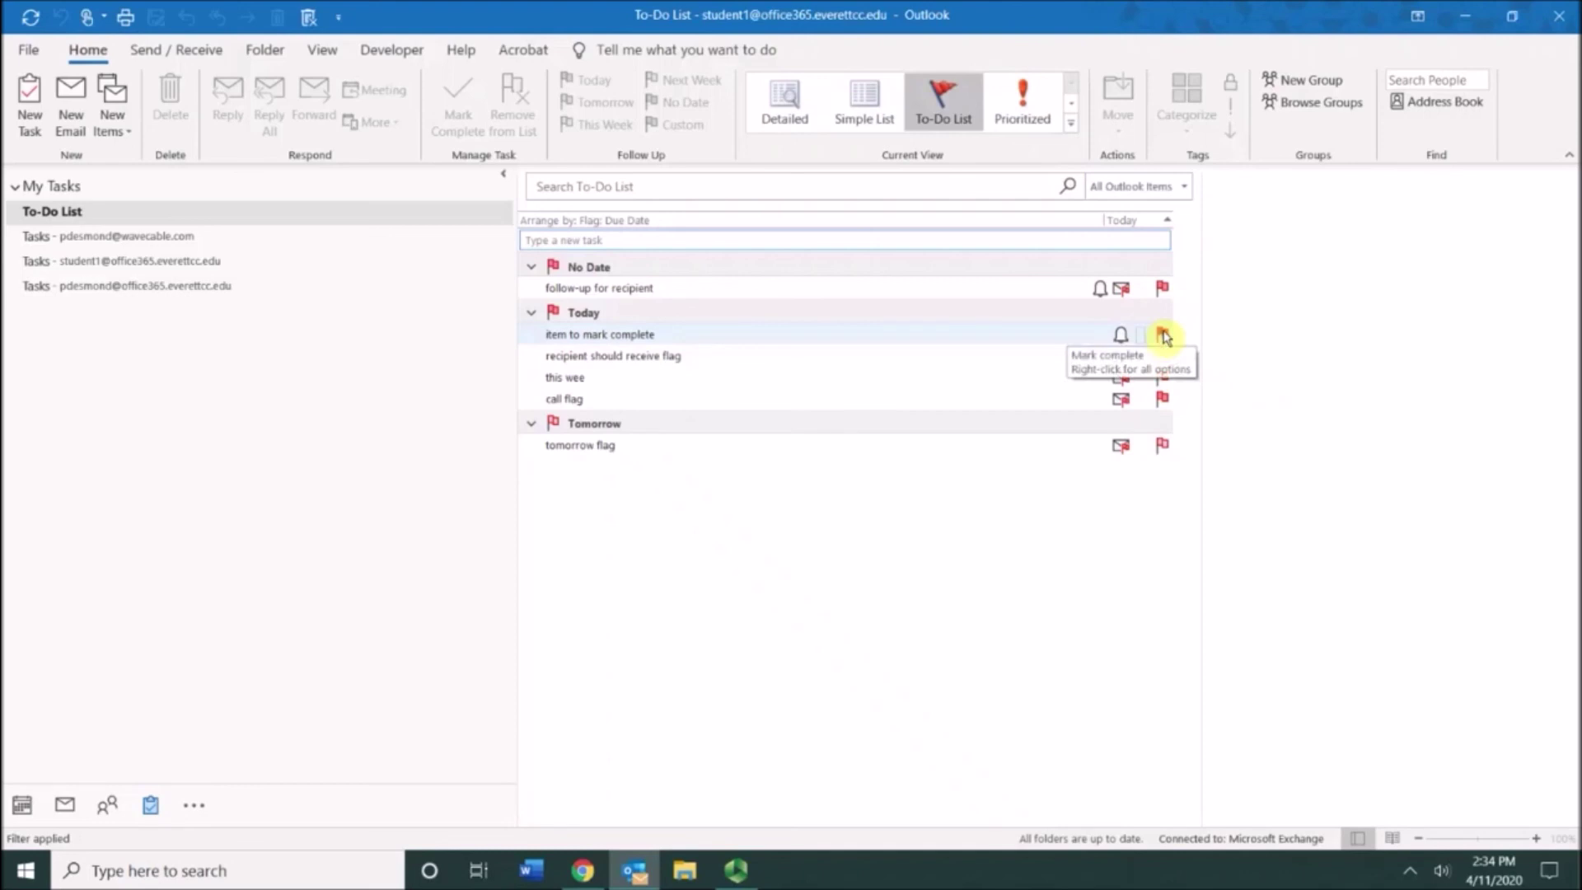
Step: Mark 'item to mark complete', 'recipient should receive flag' and 'call flag' as complete
click(1163, 335)
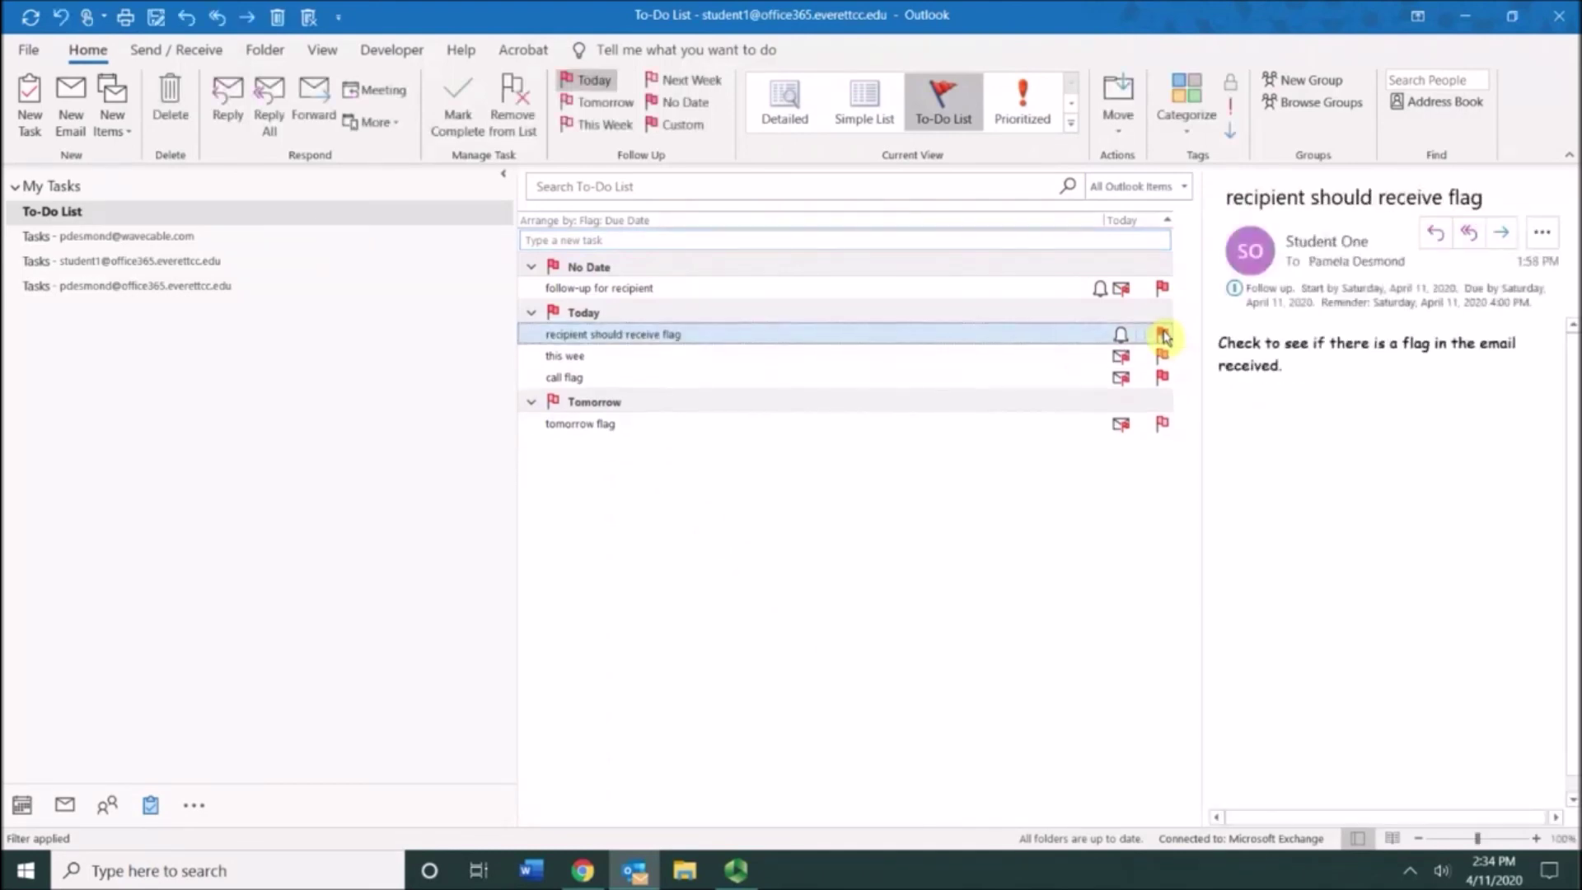
right_click(848, 343)
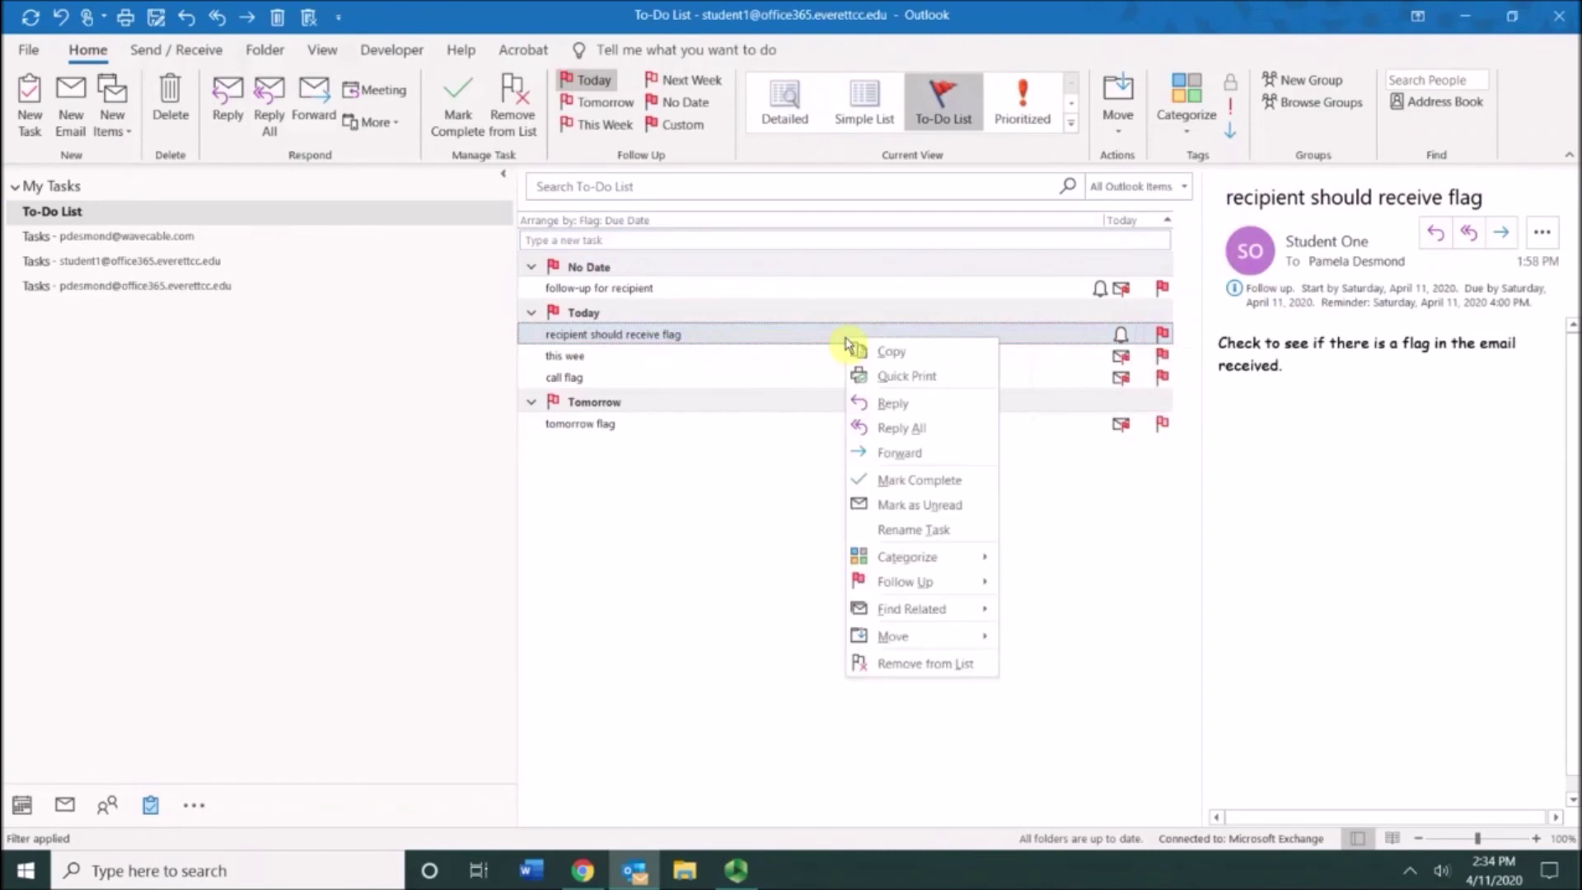
click(912, 492)
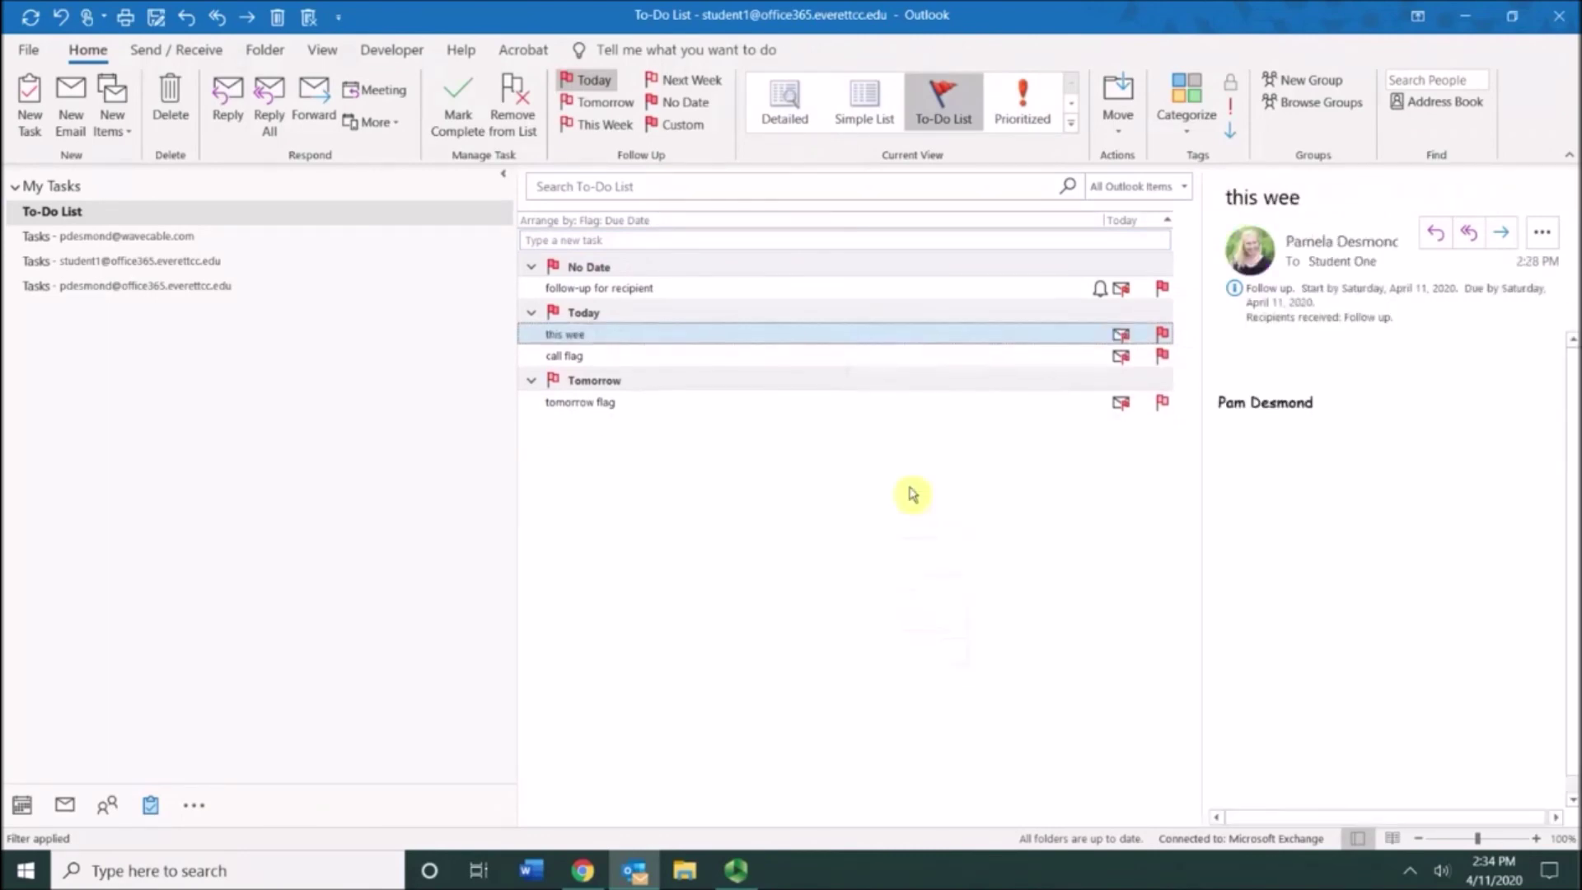
click(747, 362)
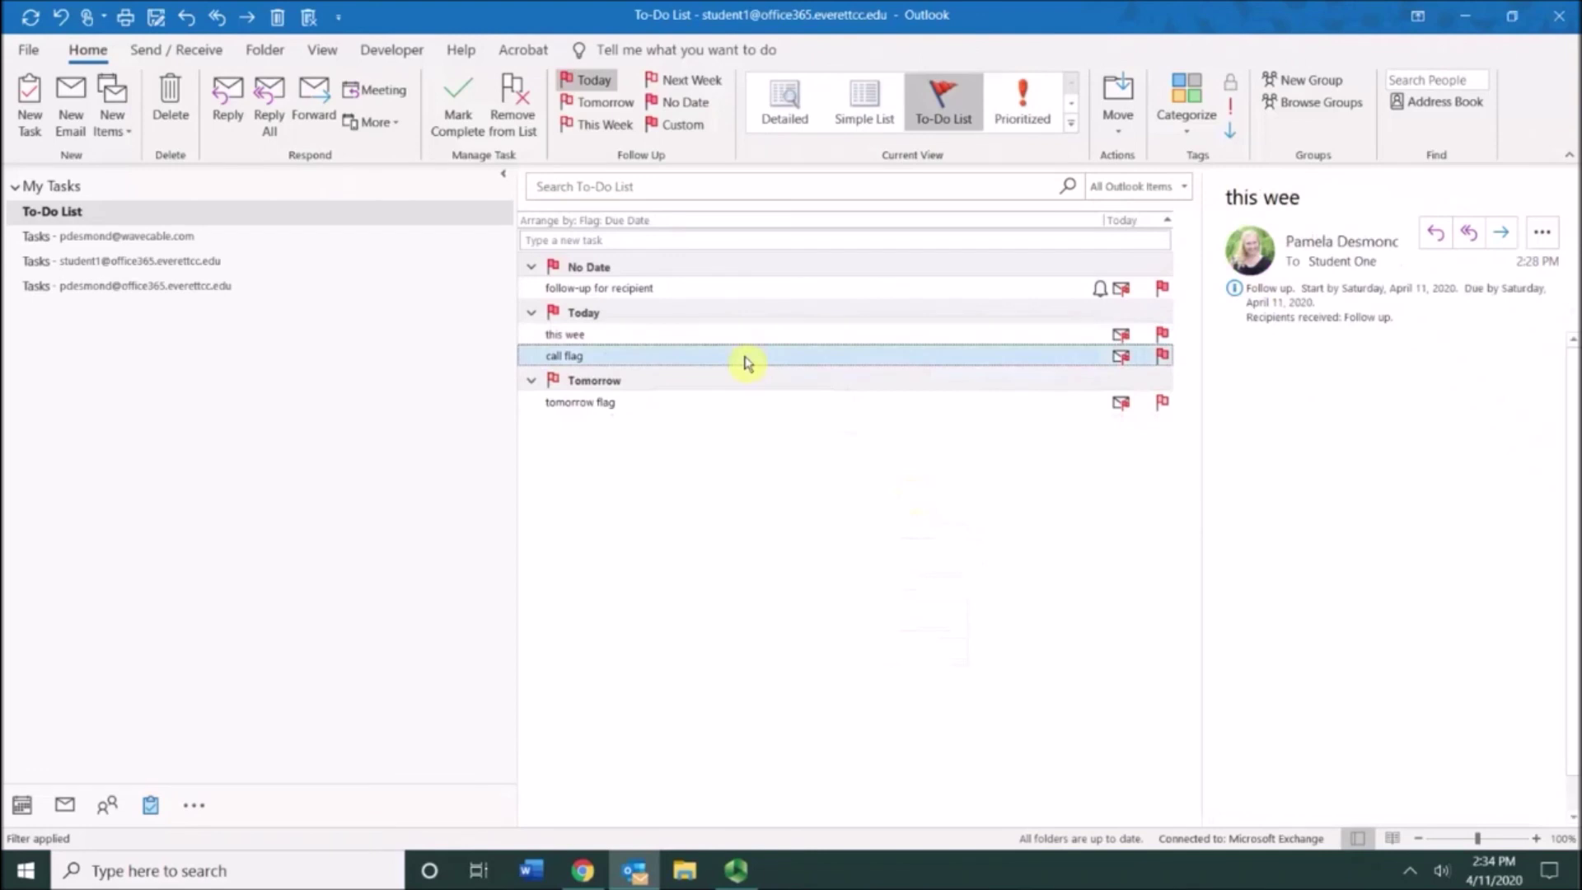
click(458, 93)
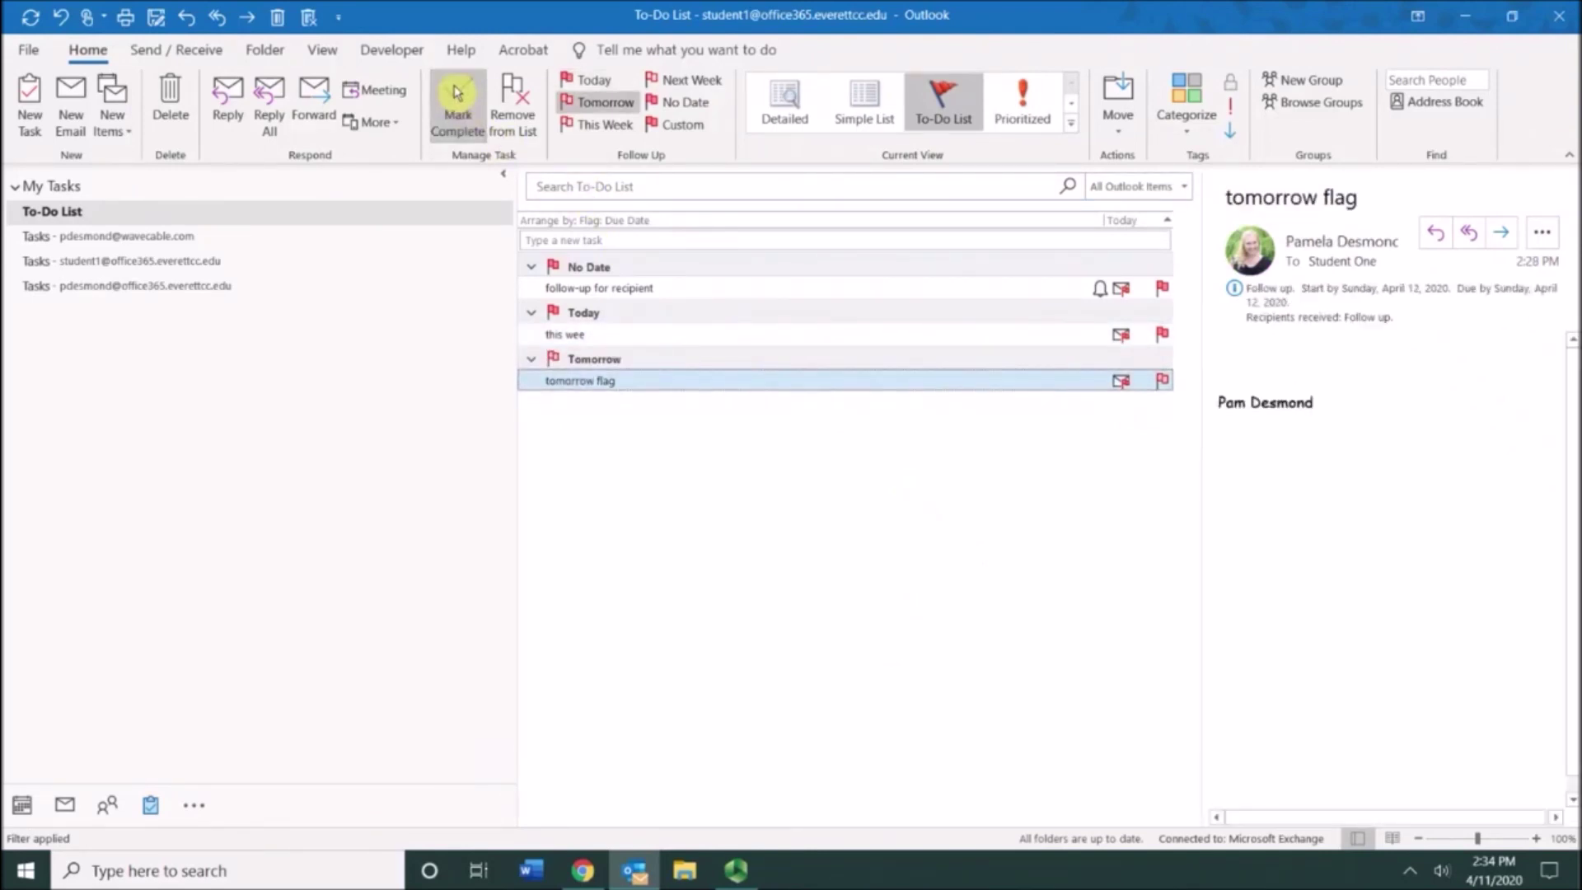